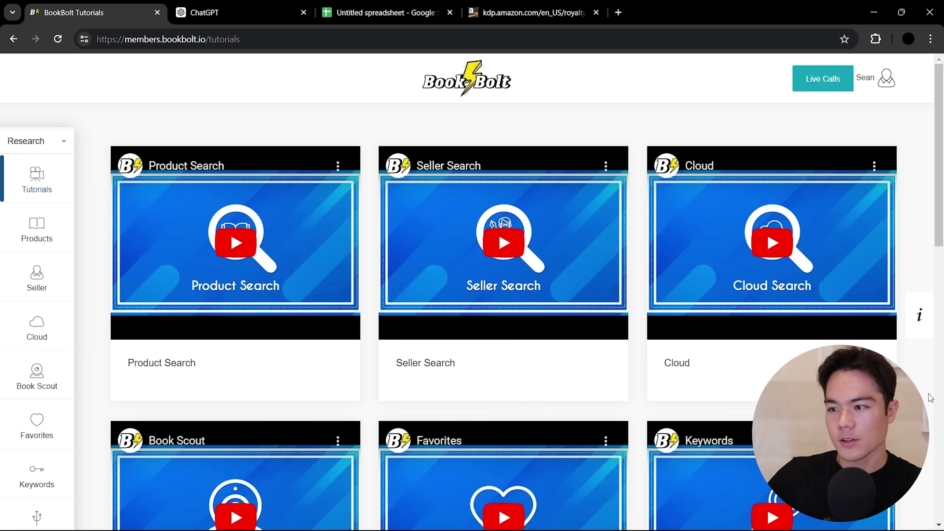
In the Cloud research tool, lower the maximum BSR to 10923 and choose the Puzzle Book category.
click(34, 329)
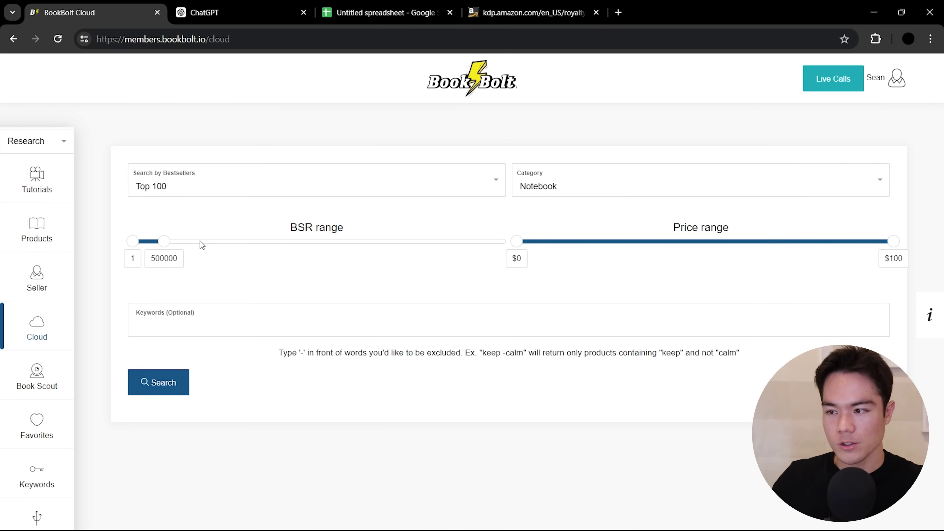
drag(164, 242, 163, 244)
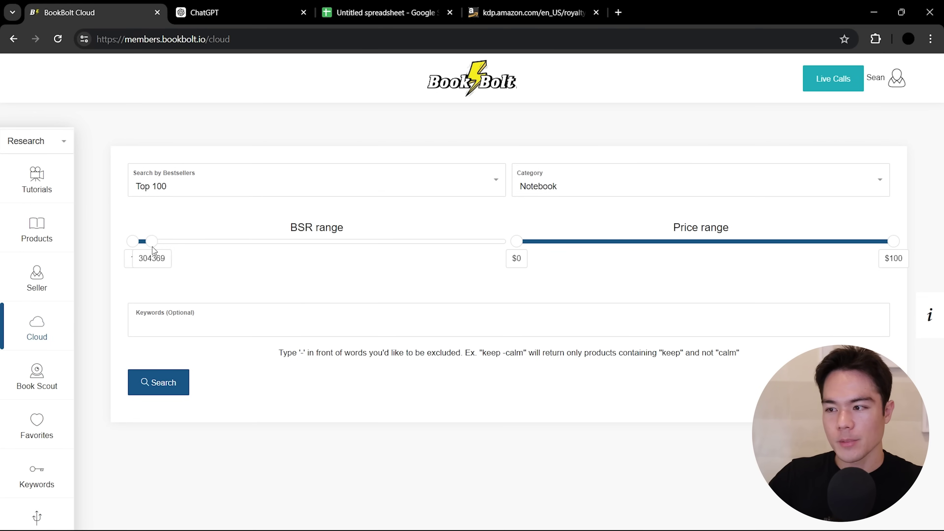
drag(146, 249, 135, 250)
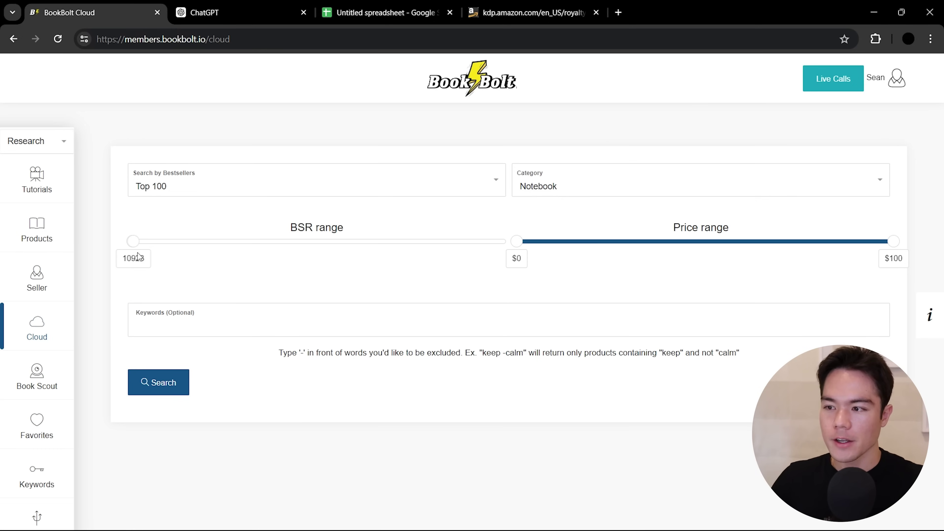
click(593, 184)
scroll(594, 270, down, 2)
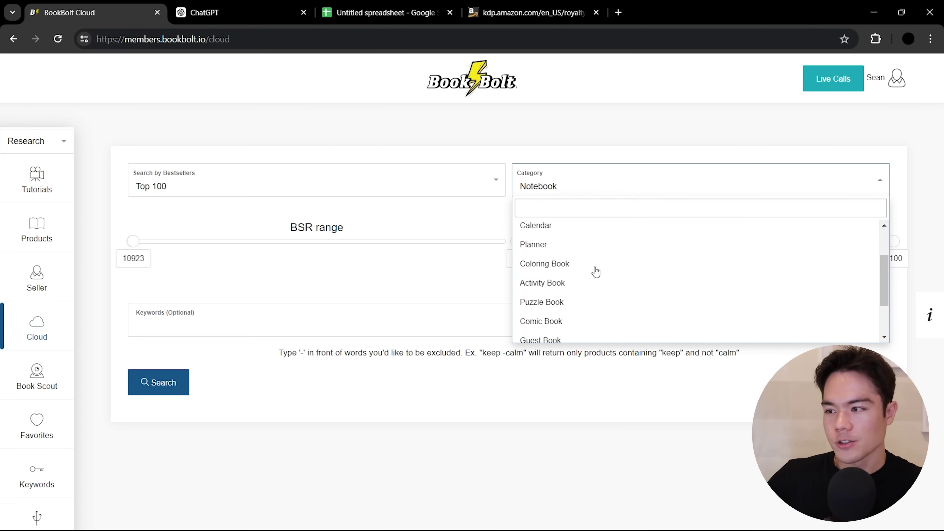
click(549, 302)
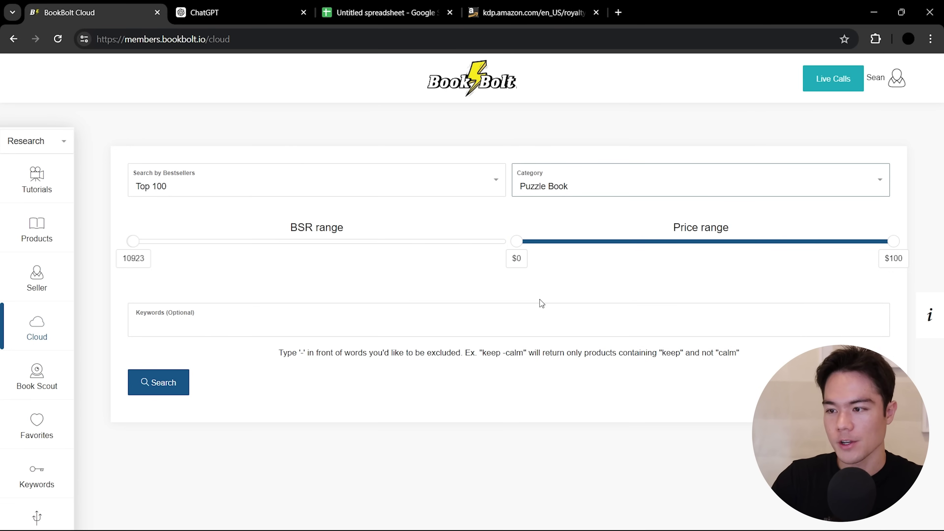
Enter the keyword "word search" and run the product search.
click(225, 326)
click(214, 351)
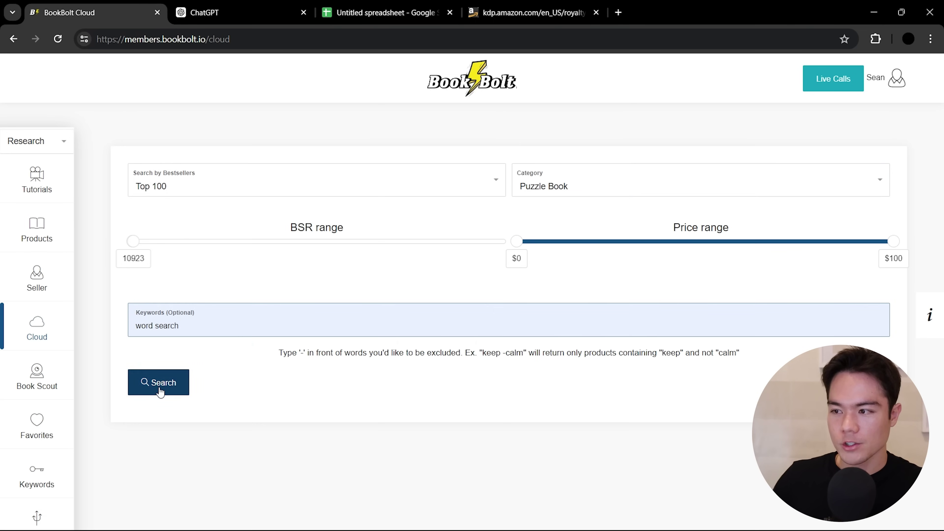
click(180, 385)
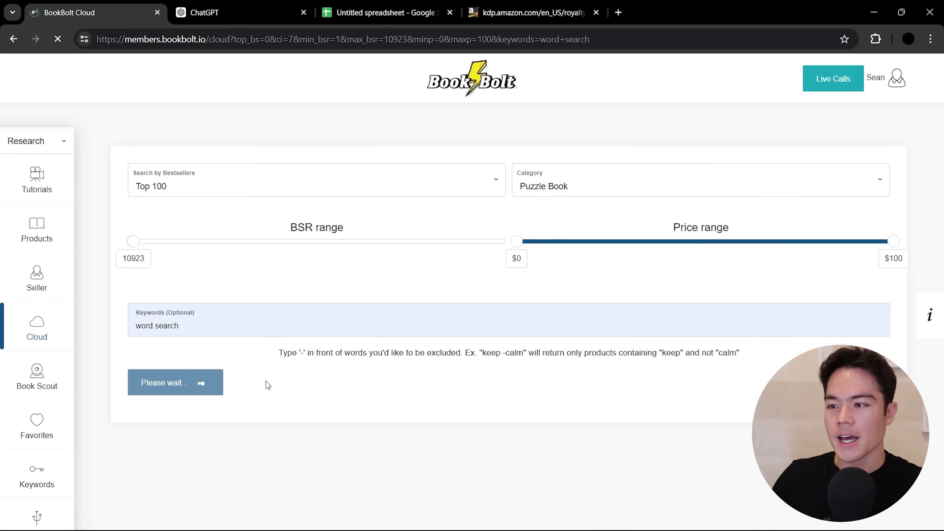
Browse the word search book results and examine the details of the first listings.
scroll(375, 306, down, 10)
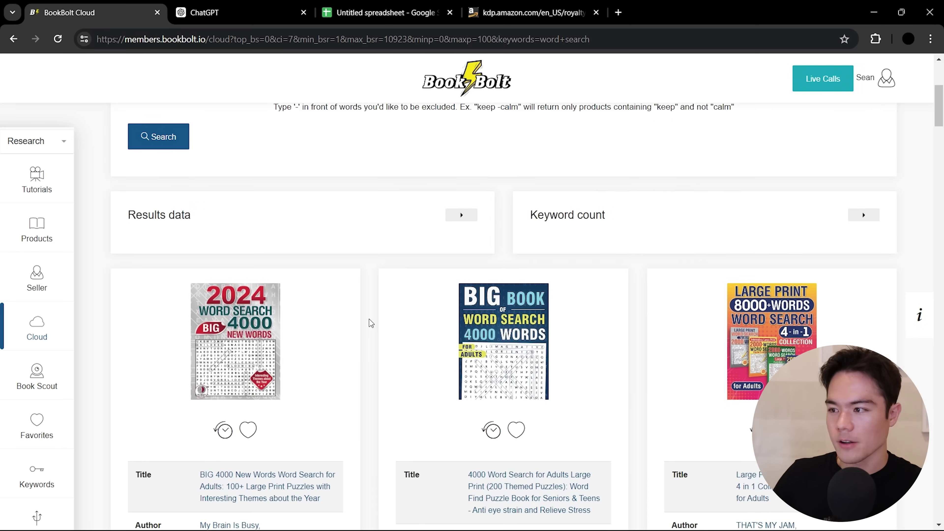
scroll(369, 318, down, 15)
scroll(355, 333, up, 7)
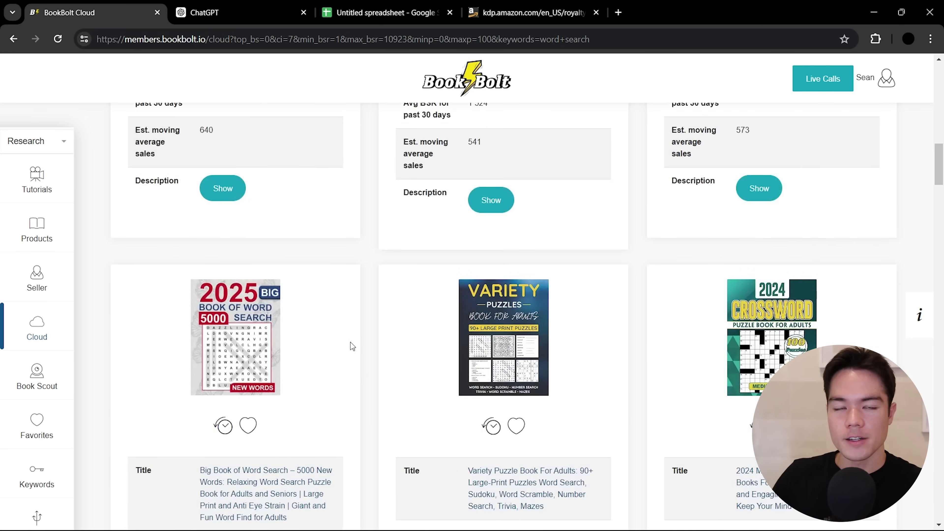
scroll(351, 345, up, 10)
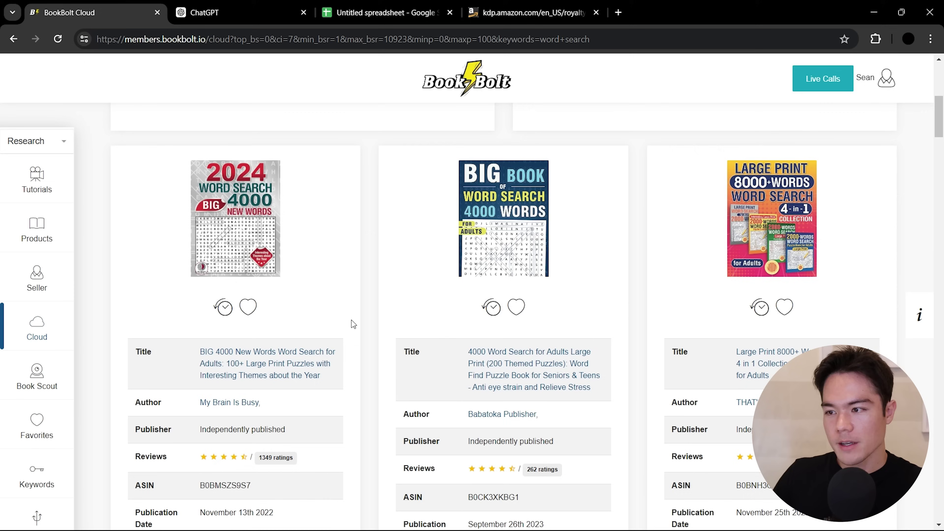
scroll(352, 320, down, 3)
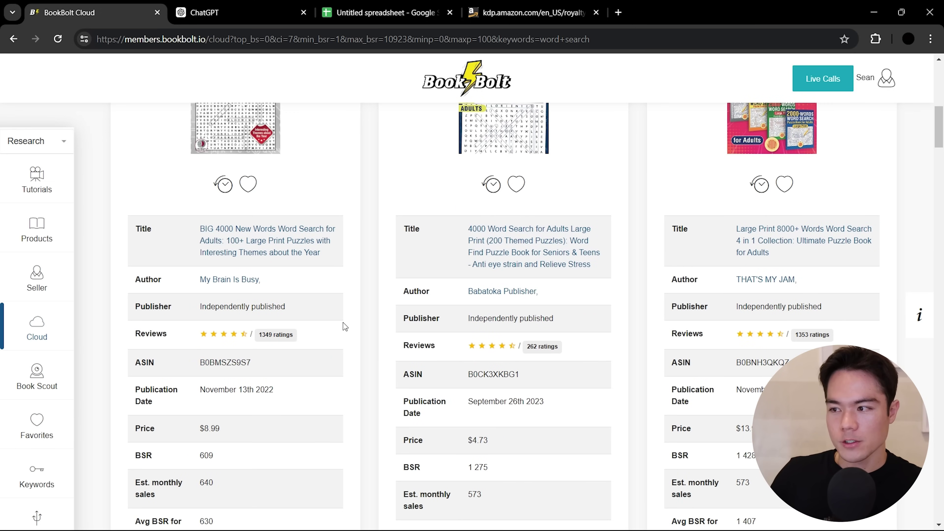
scroll(343, 322, down, 2)
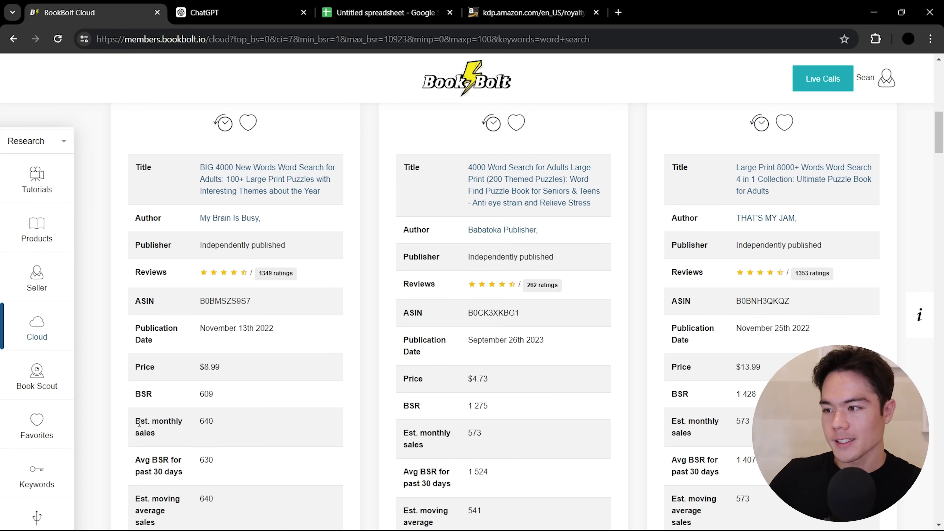
scroll(260, 401, down, 1)
scroll(223, 390, up, 1)
Check the price, BSR and estimated monthly sales of the "BIG 4000 New Words Word Search for Adults" listing.
drag(197, 366, 227, 365)
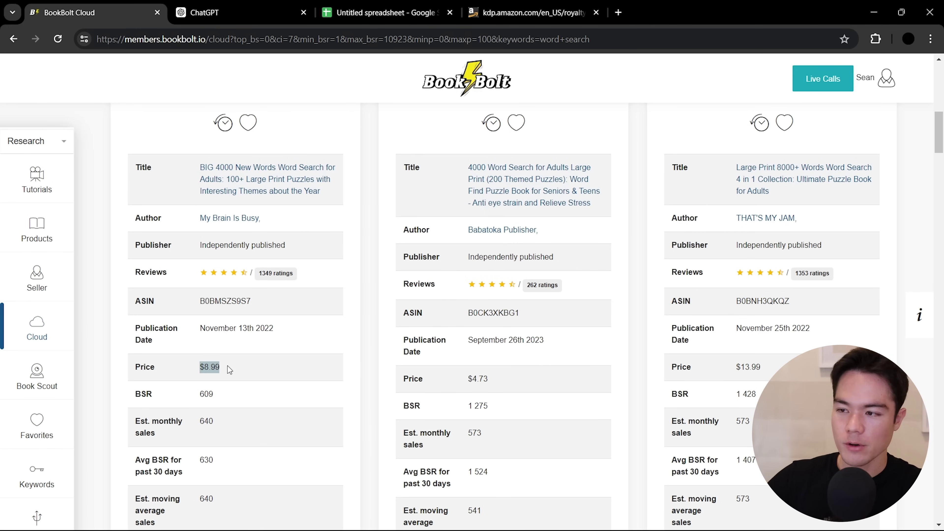
scroll(227, 366, down, 2)
double_click(208, 332)
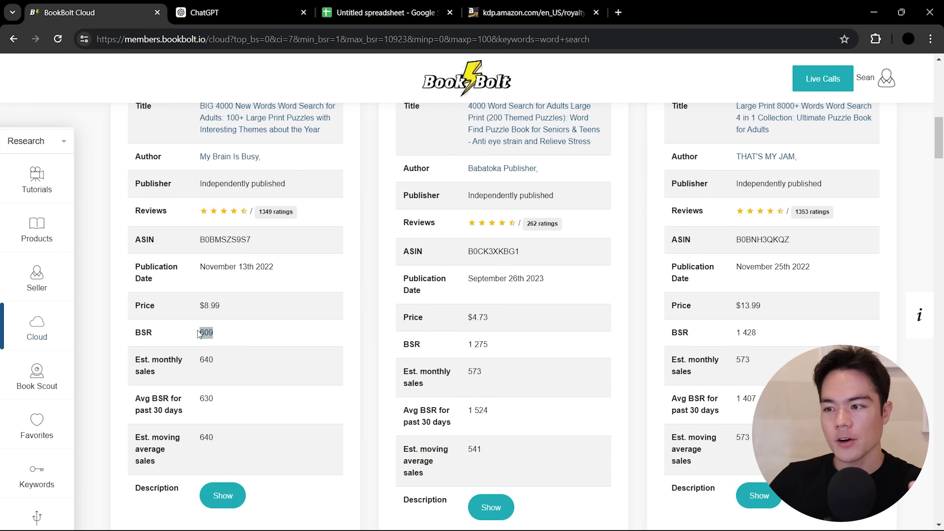
click(262, 344)
drag(233, 357, 197, 359)
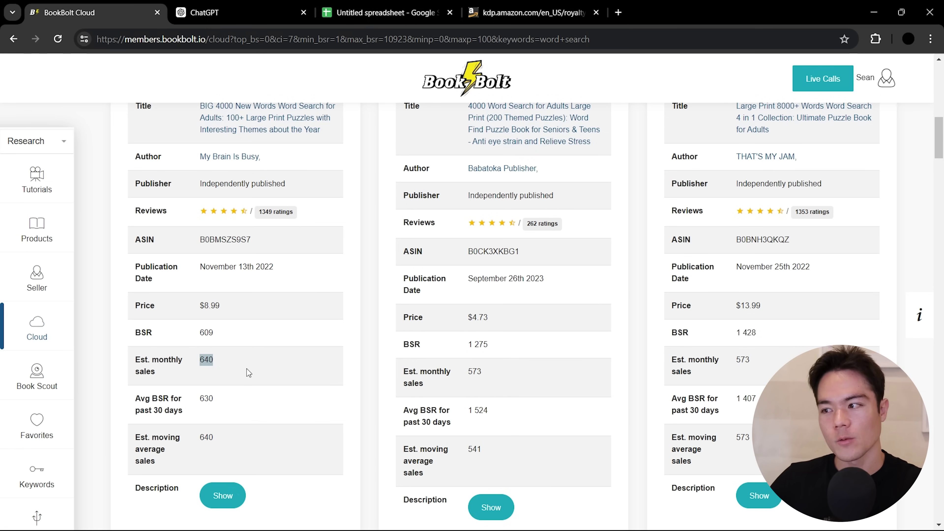
scroll(248, 372, up, 5)
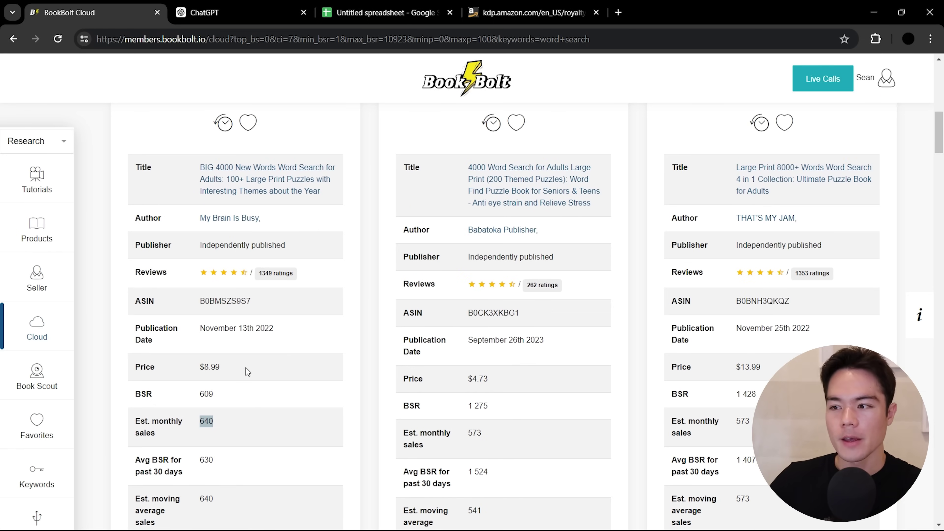
Open the Amazon page of the "BIG 4000 New Words" book and check its print length and dimensions.
click(252, 305)
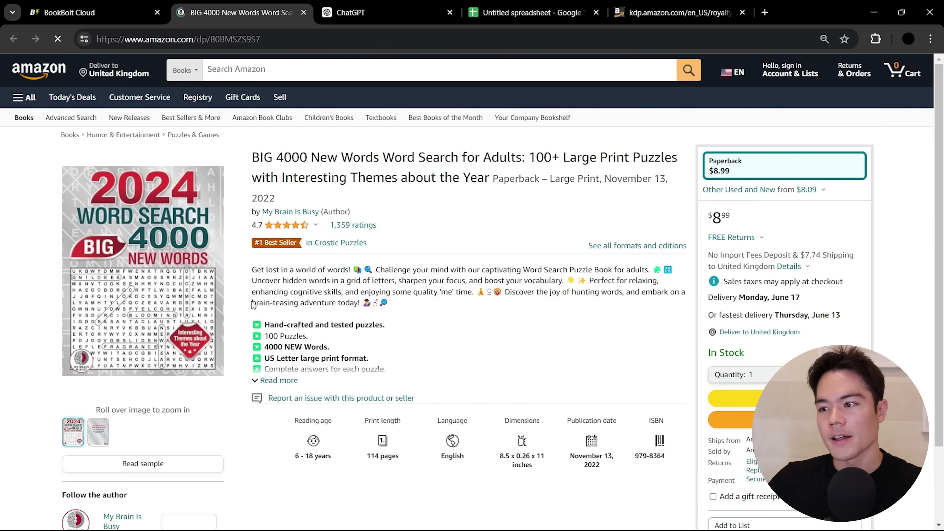
drag(366, 456, 398, 456)
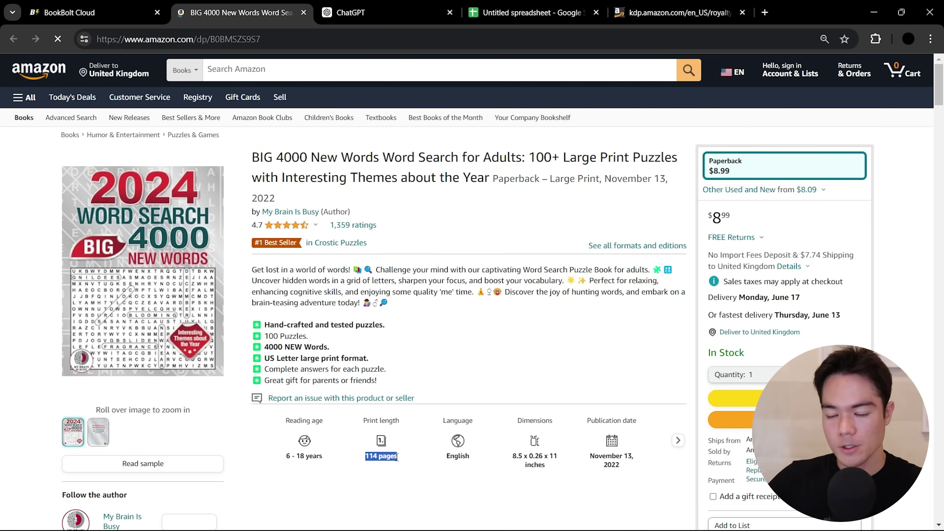
drag(512, 456, 562, 453)
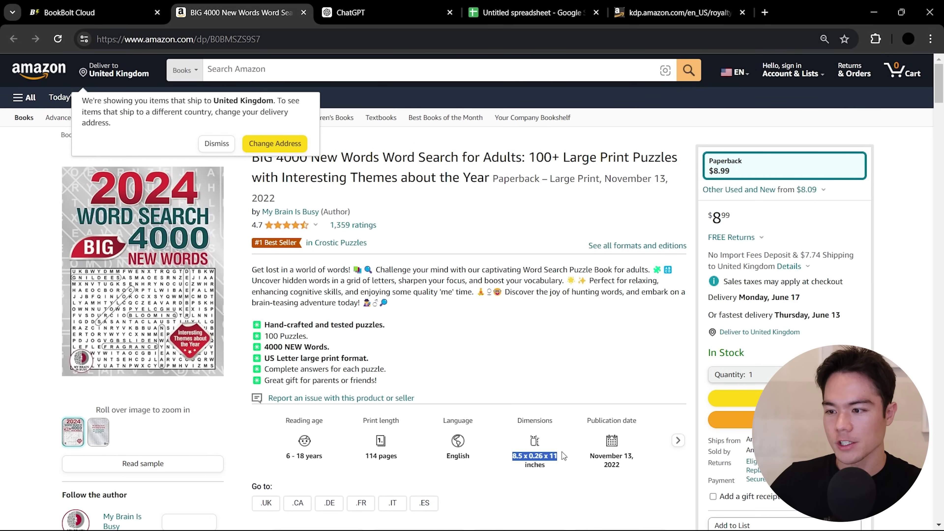
Switch to the KDP royalty calculator and set the trim size to 8.5 x 11 in, measured in inches.
click(661, 13)
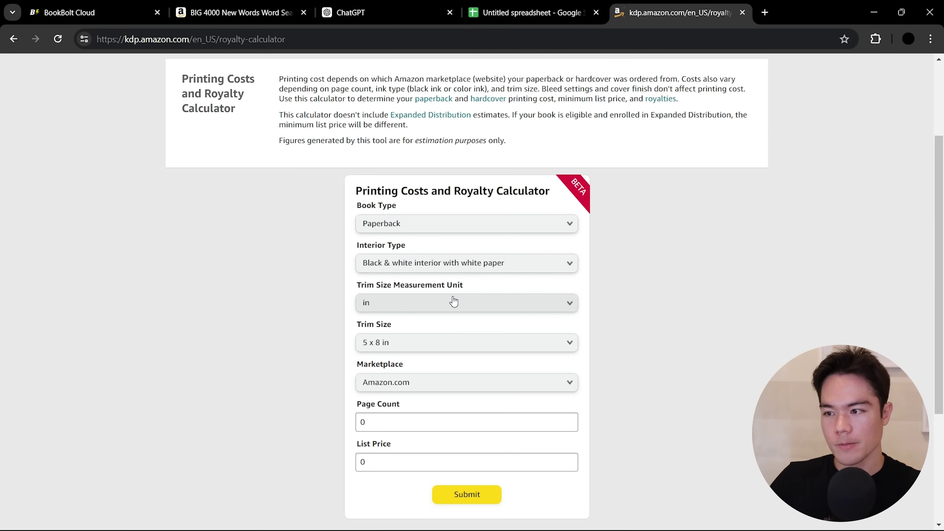
click(451, 311)
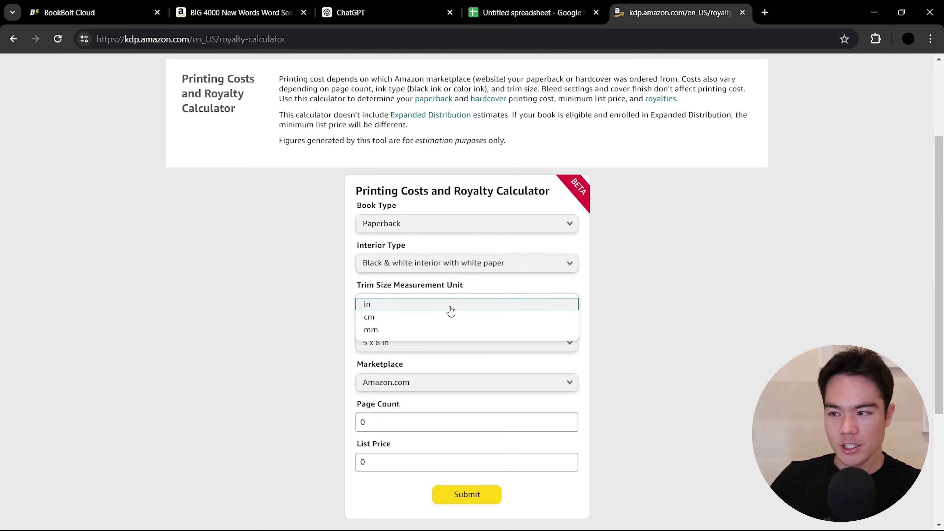
click(428, 313)
click(428, 347)
click(386, 387)
Calculate royalties for a page count of 114 and a list price of 8.99, and check the Amazon.com estimate.
click(356, 422)
text(114)
click(362, 462)
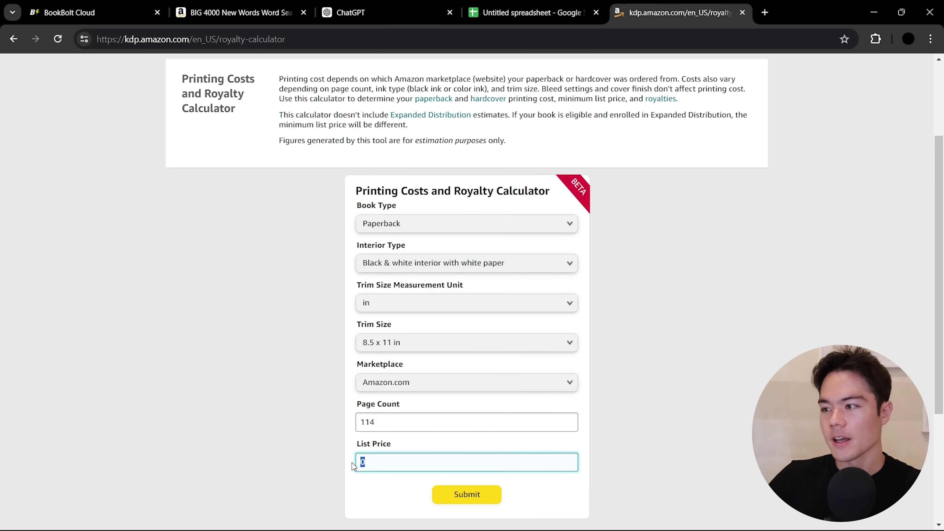
text(8.99)
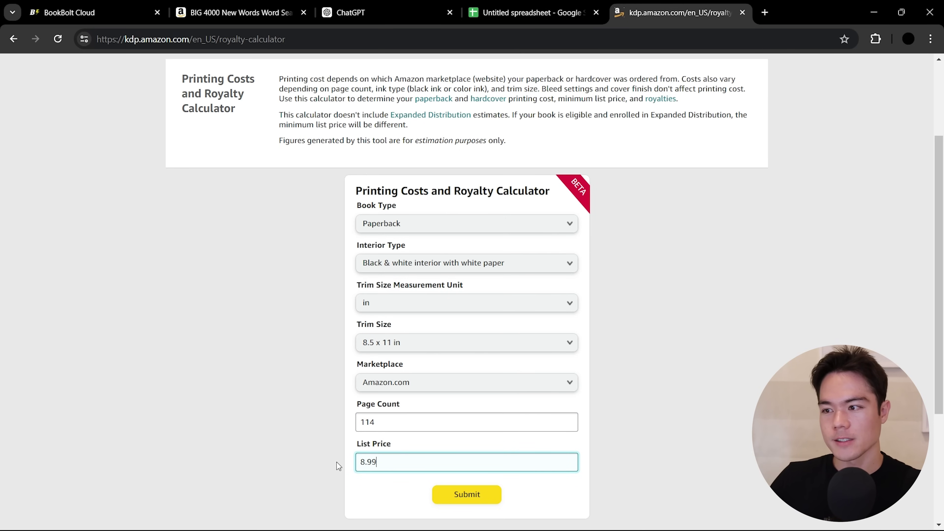
click(471, 493)
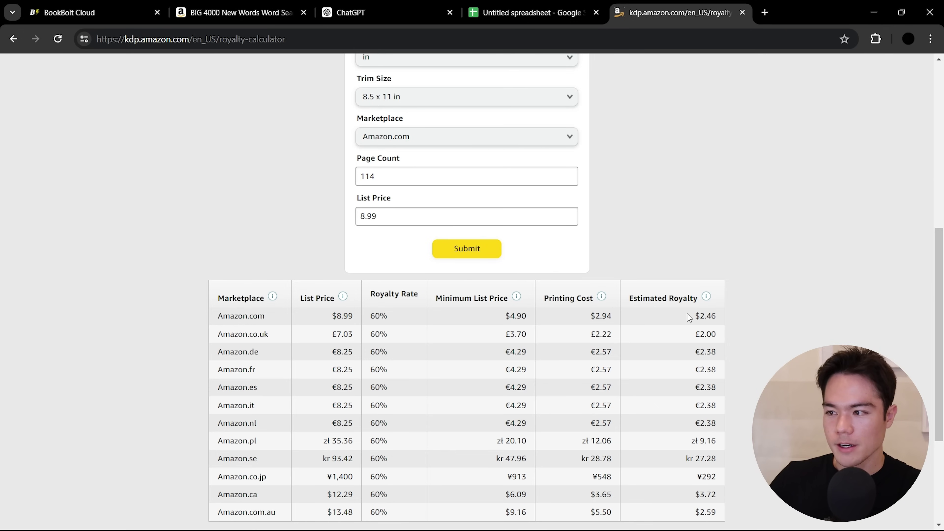
drag(688, 315, 720, 314)
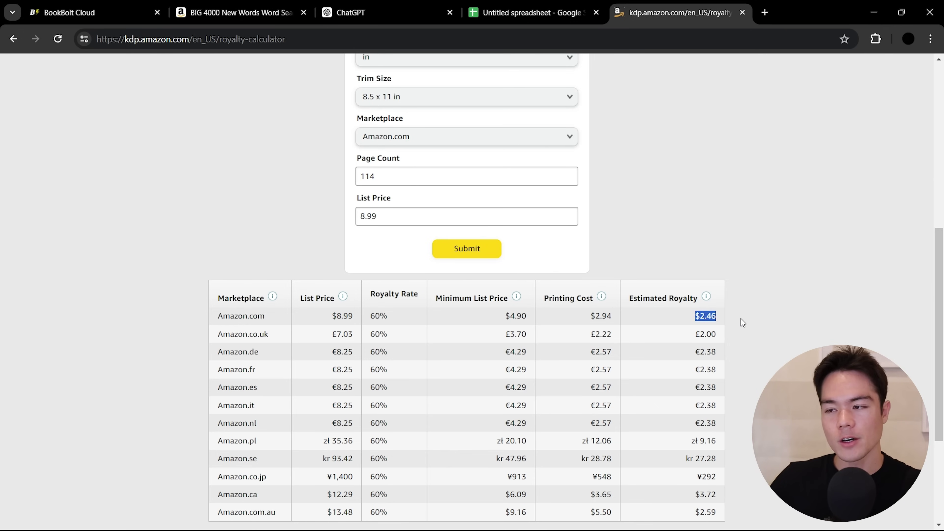
Return to the book's estimated monthly sales in BookBolt Cloud and compute 640 × 2.46 in Calculator.
click(93, 12)
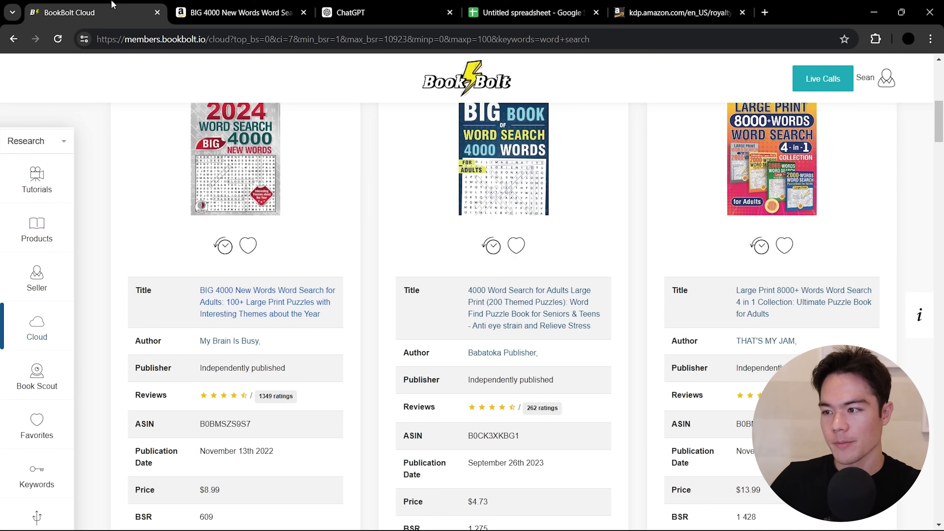
scroll(335, 290, down, 5)
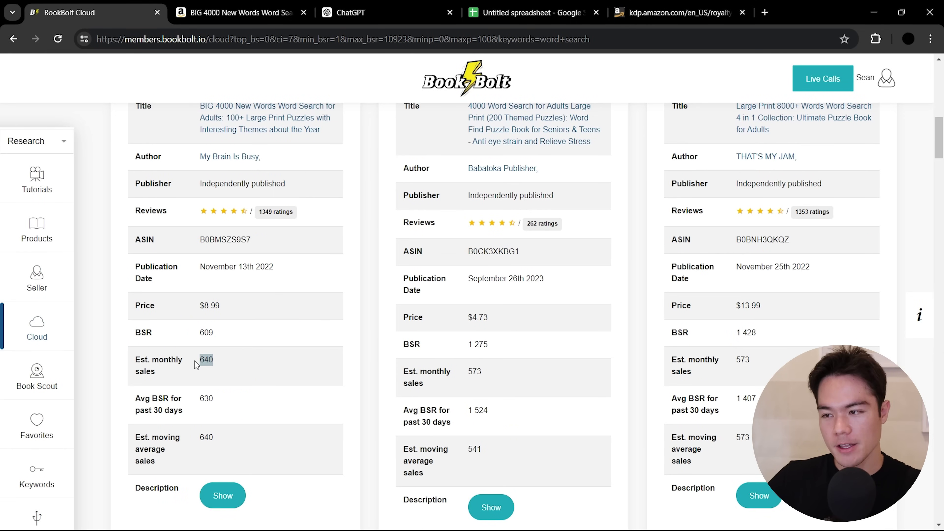
key(XF86Calculator)
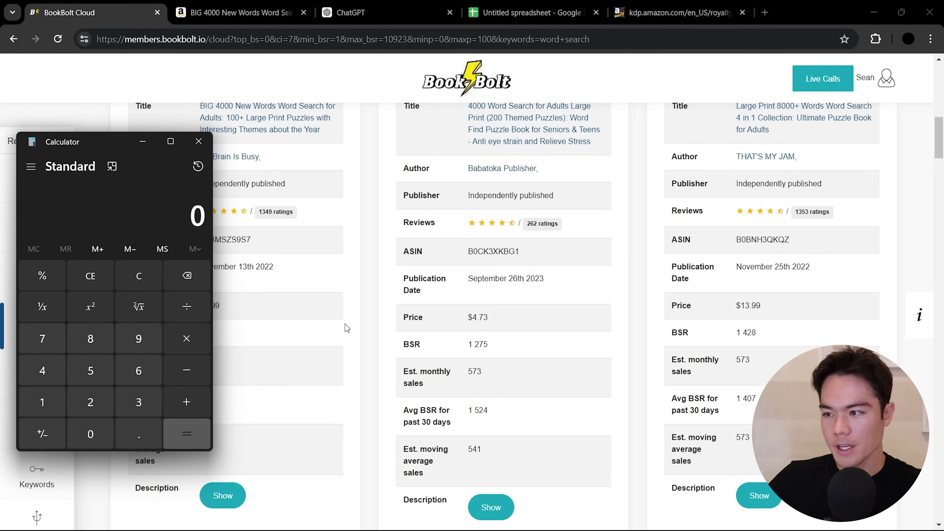
text(640*2.46)
key(Return)
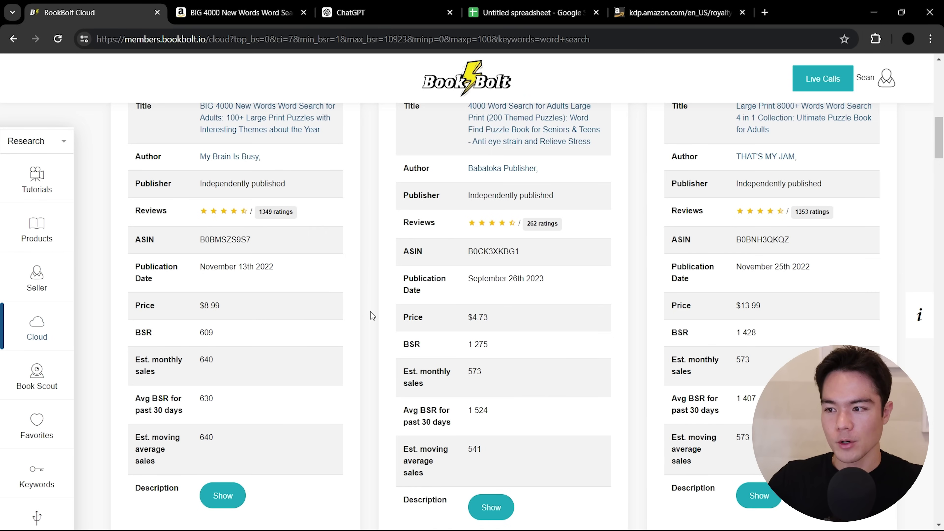
Switch BookBolt from Research to the Create tools and open BookBolt Studio.
scroll(370, 314, up, 5)
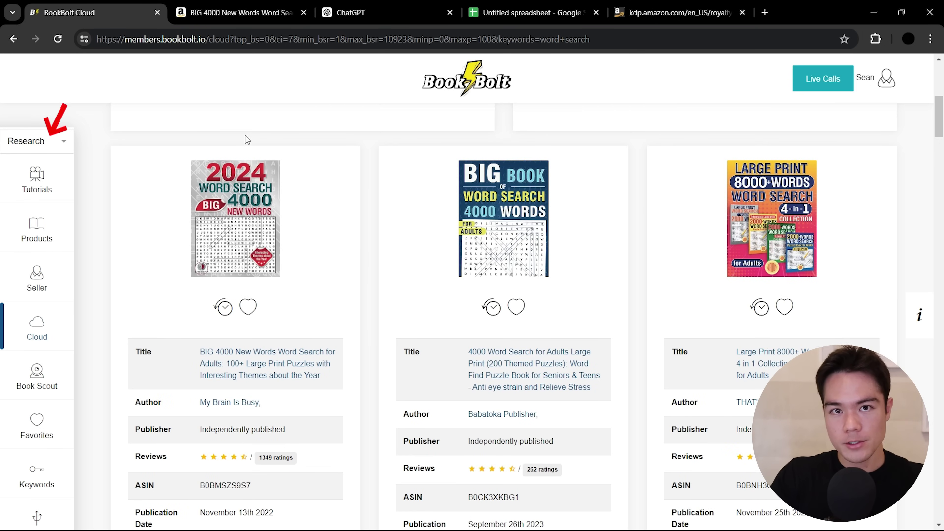
click(62, 143)
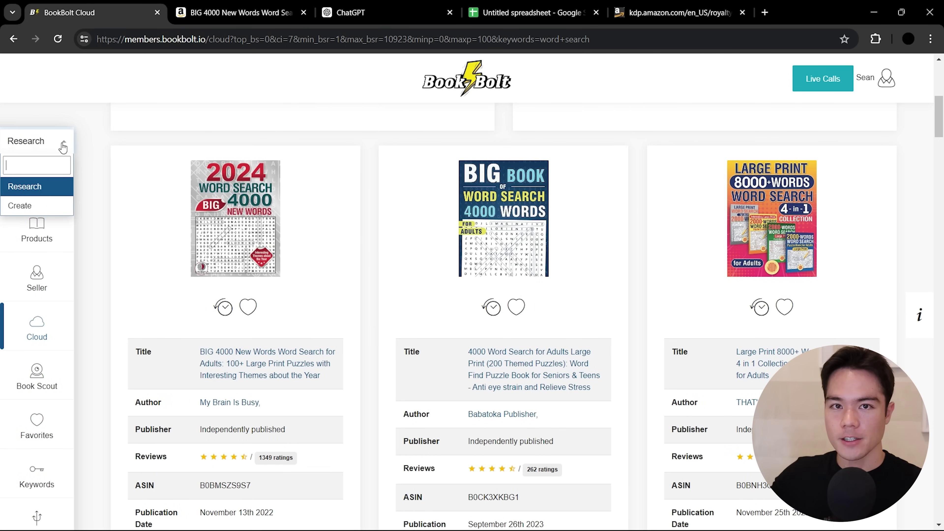
click(36, 207)
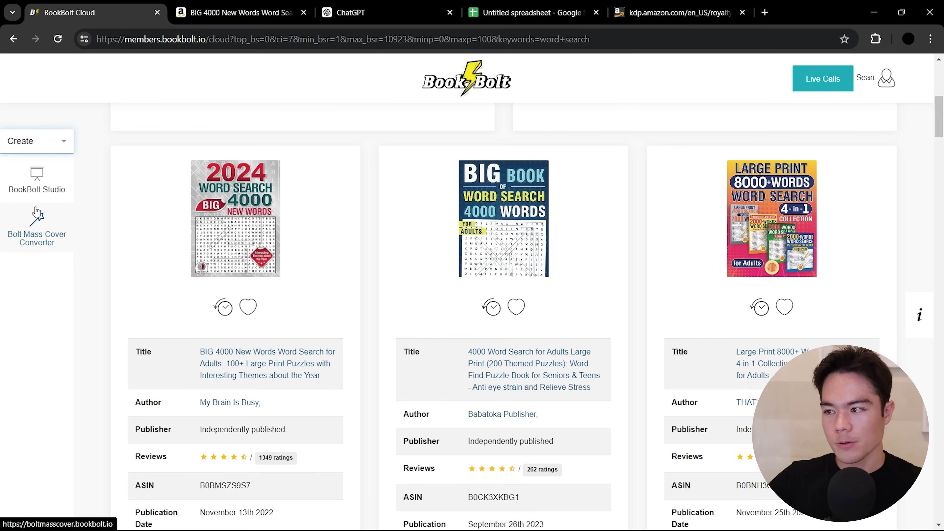
click(37, 179)
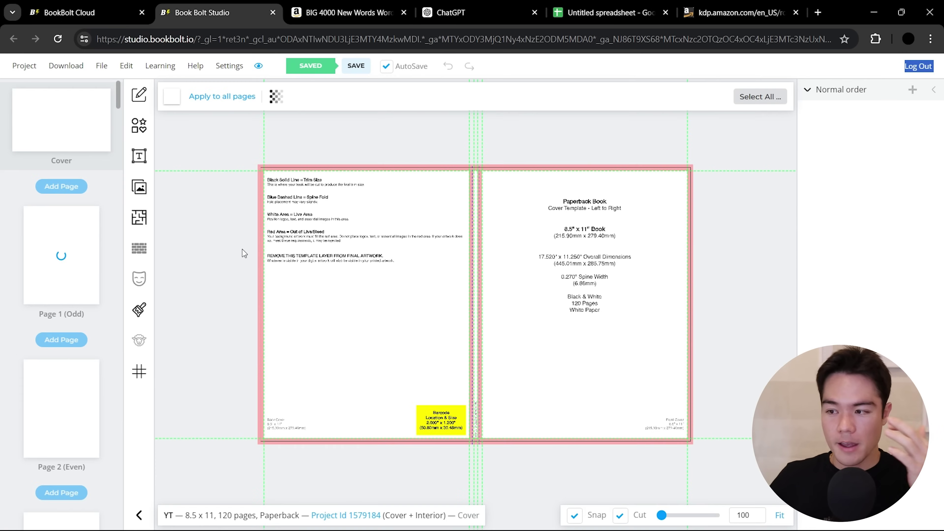
Create a new paperback cover-and-interior project with an 8.5 x 11 in trim size and a page count of 114.
click(29, 70)
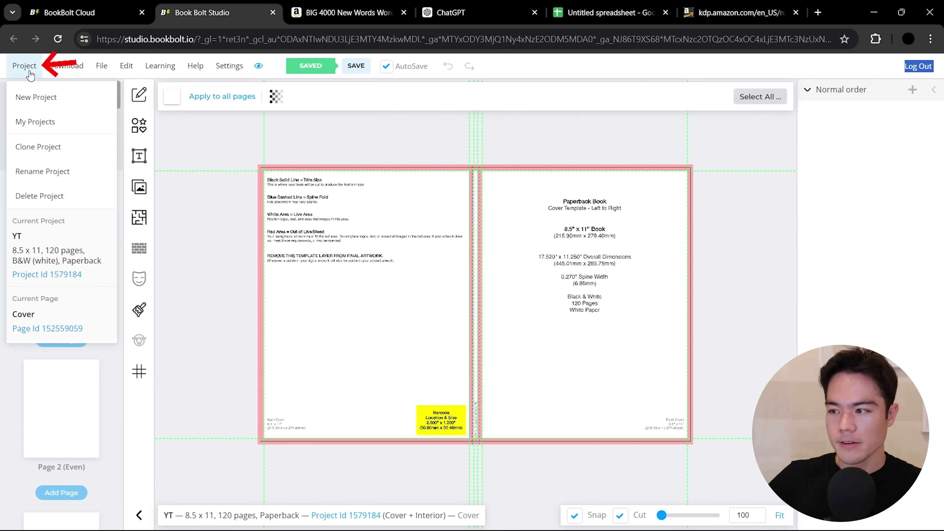
click(41, 103)
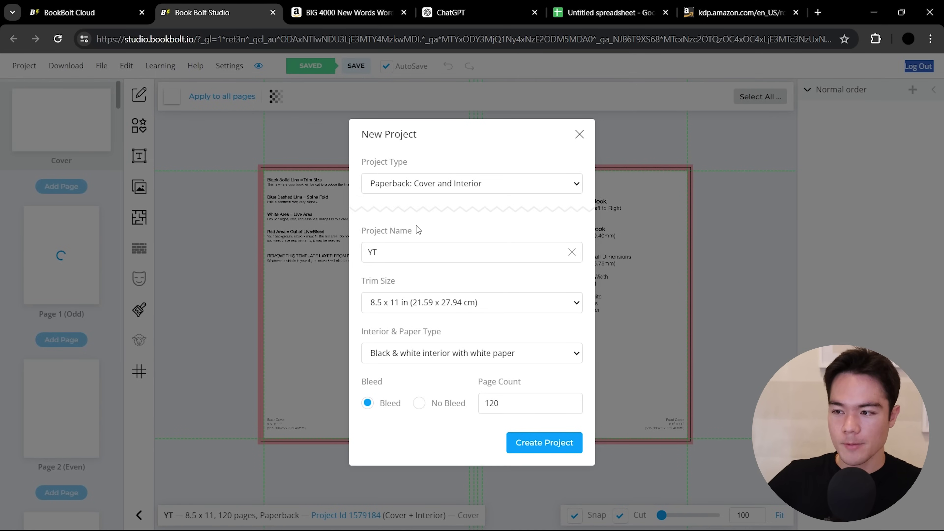
click(443, 307)
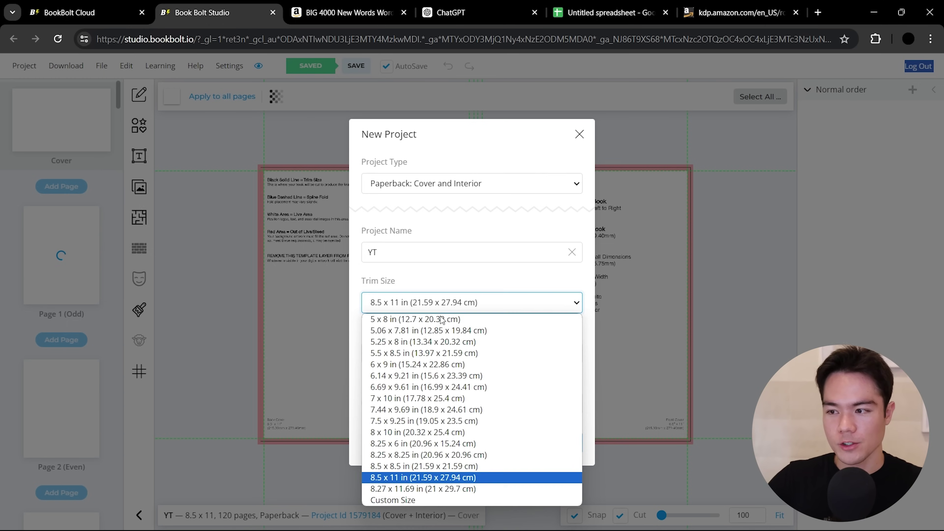
click(418, 478)
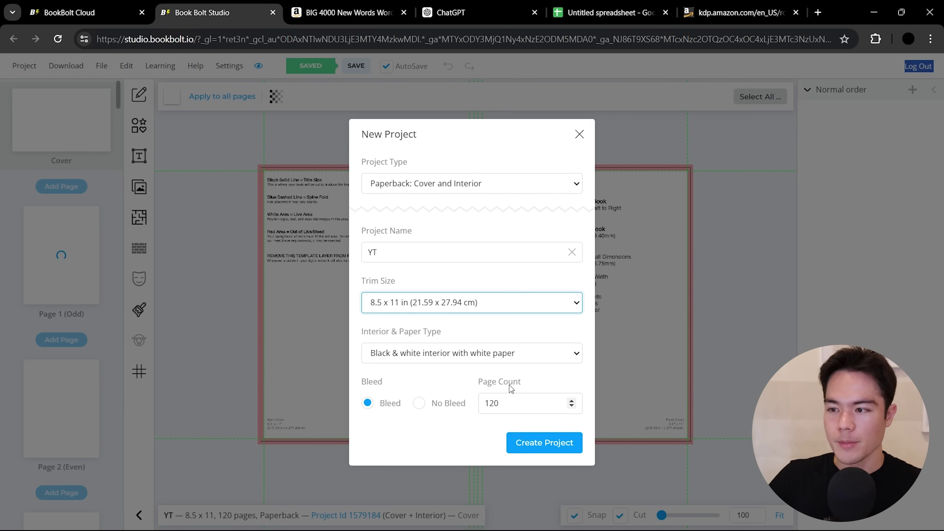
double_click(479, 403)
click(470, 375)
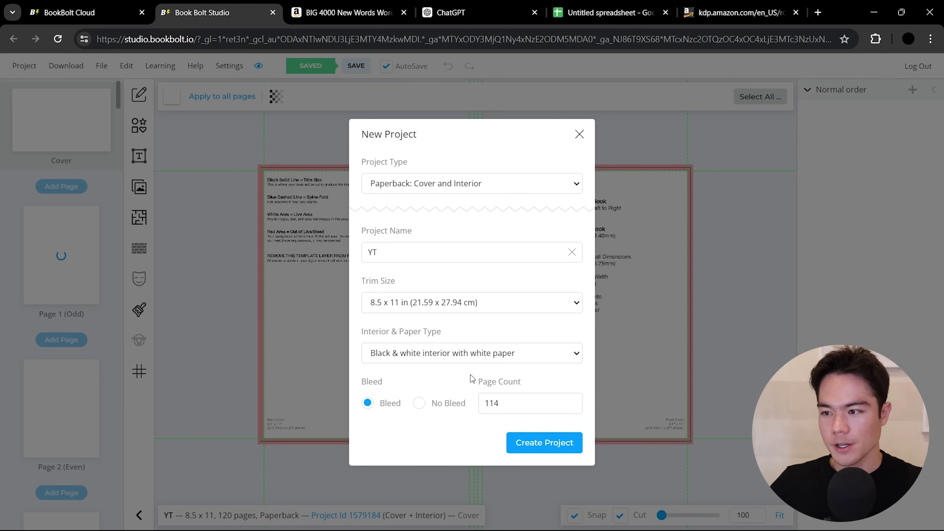
click(538, 441)
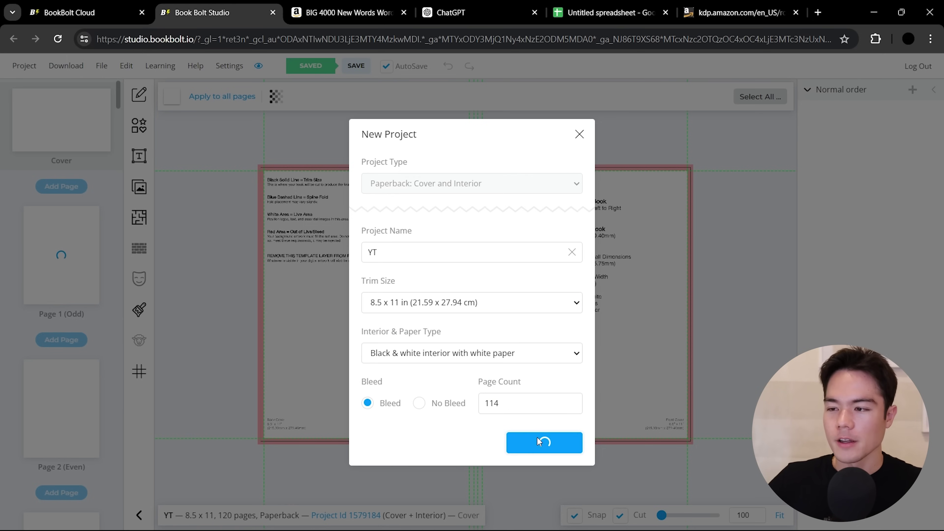
Look through the new project's pages and open interior page 1 for editing.
scroll(74, 211, down, 20)
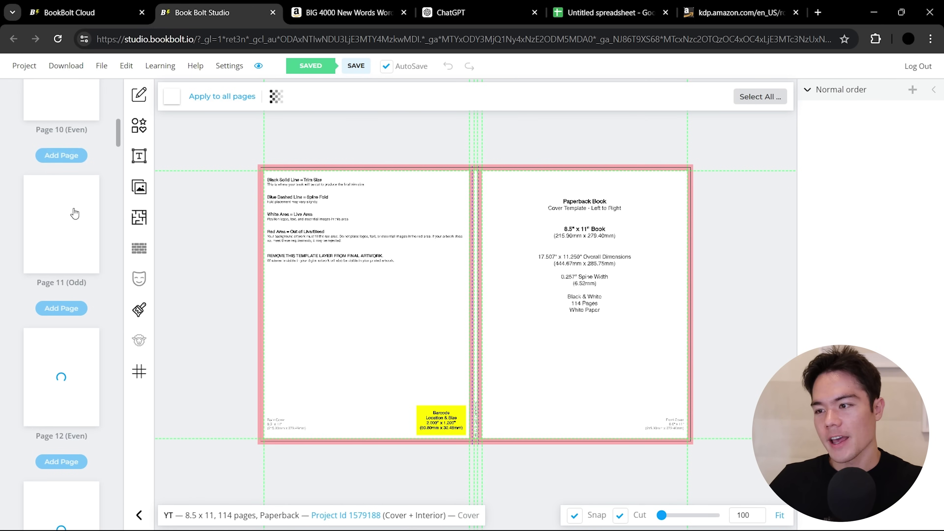
scroll(74, 214, down, 20)
scroll(74, 213, up, 20)
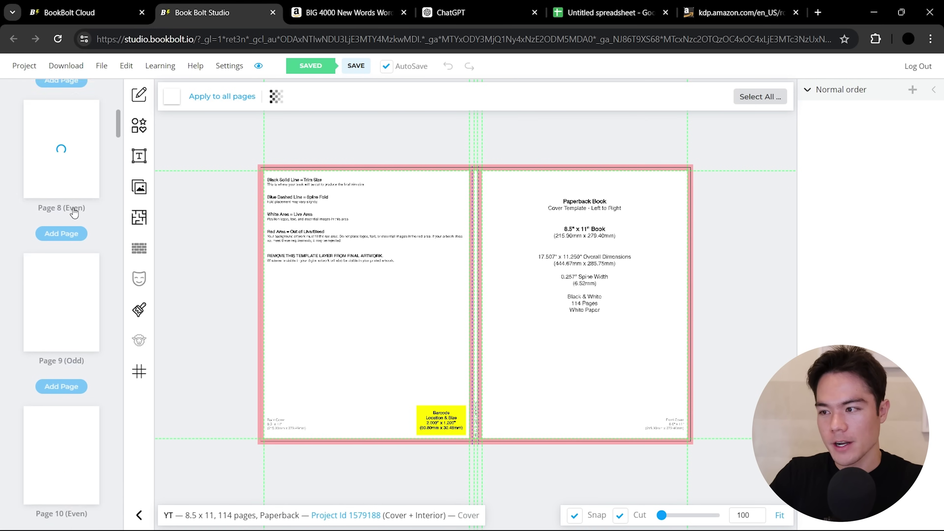
scroll(74, 211, up, 20)
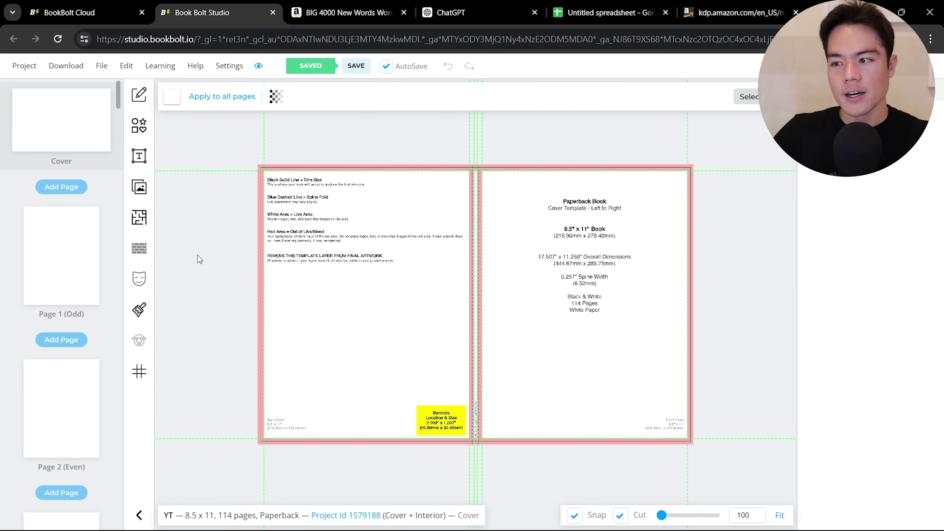
click(58, 242)
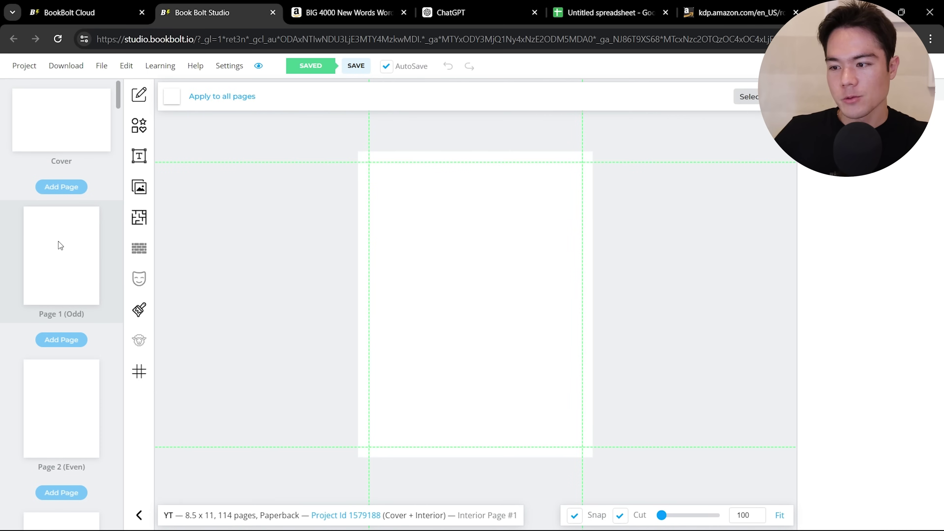
Choose the WordsSearch interior template for page 1 and proceed to its options.
click(139, 222)
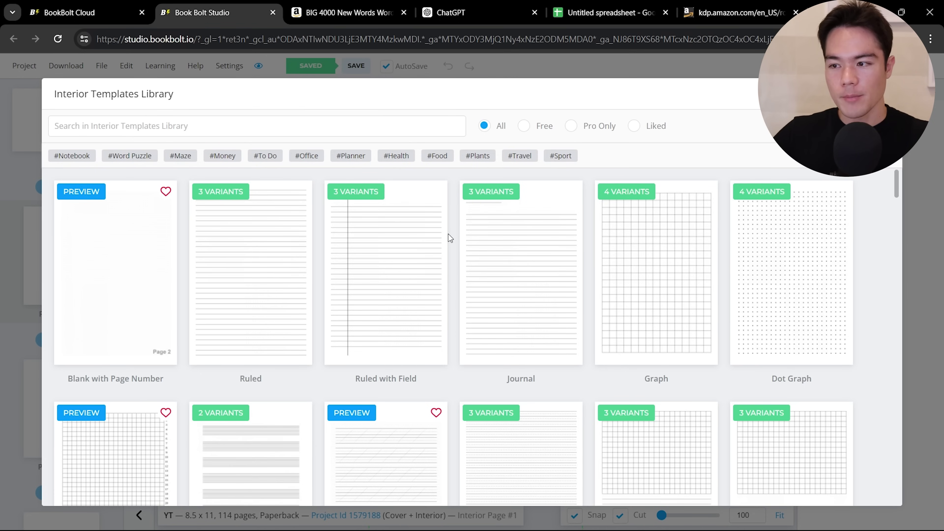
scroll(448, 234, down, 10)
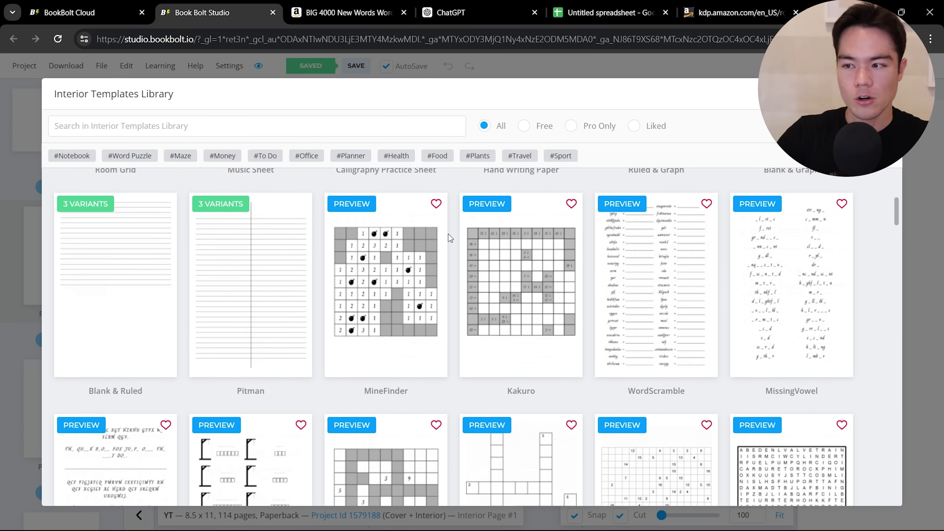
scroll(448, 233, down, 5)
scroll(449, 238, down, 3)
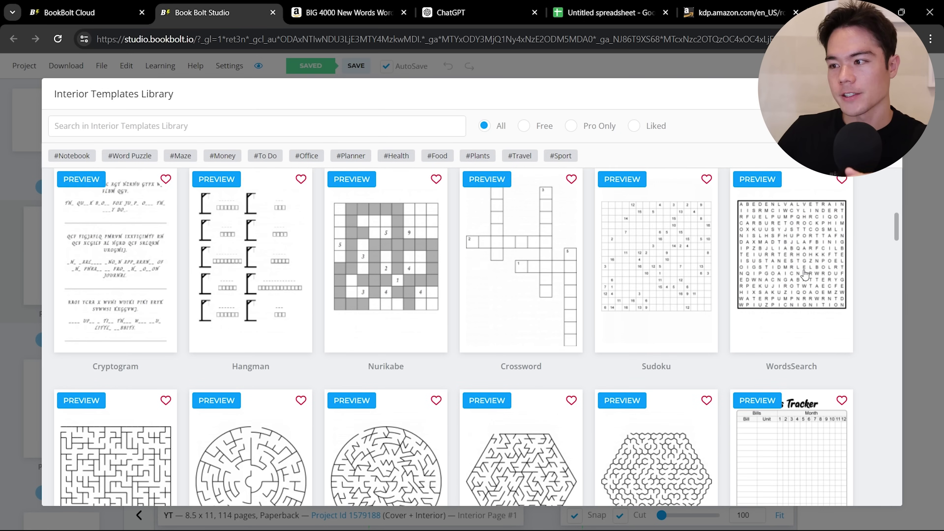
click(779, 247)
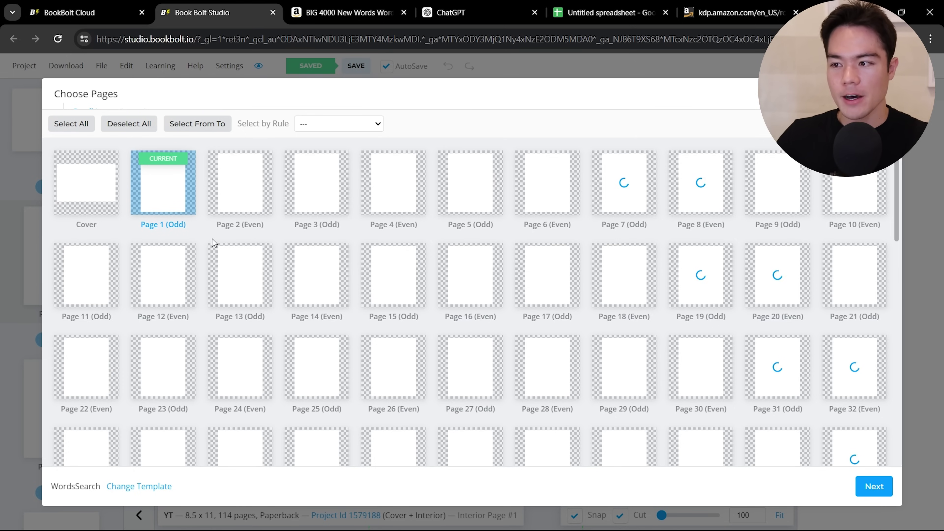
click(871, 487)
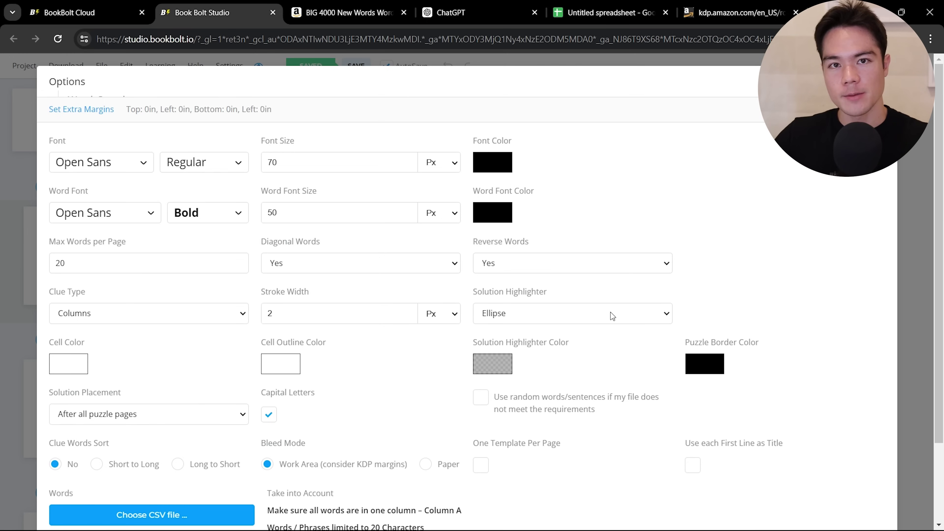
Review the word search options and set the solution placement to after all puzzle pages.
scroll(611, 315, down, 3)
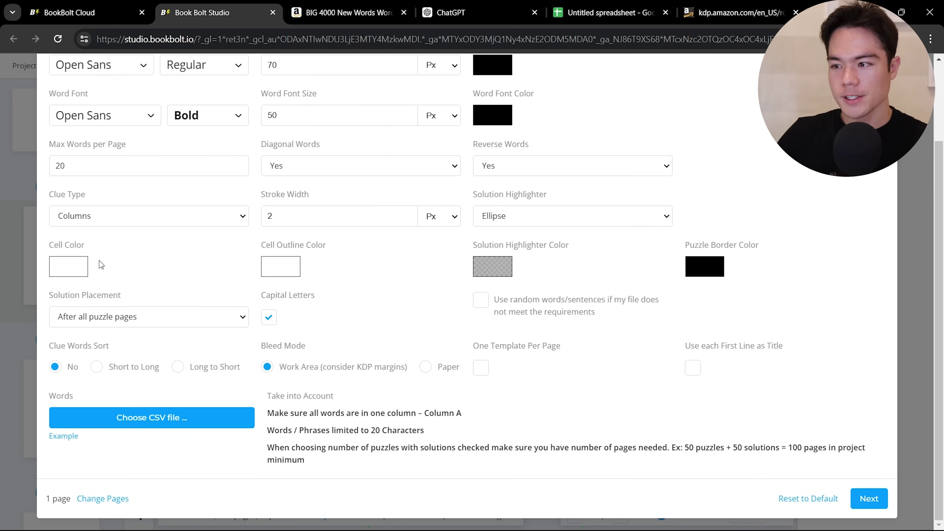
scroll(112, 223, up, 3)
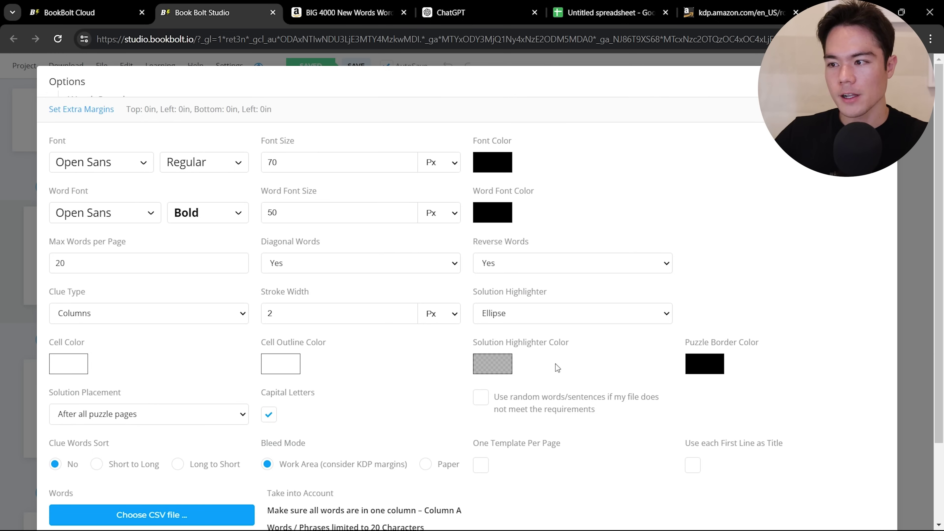
scroll(534, 365, down, 2)
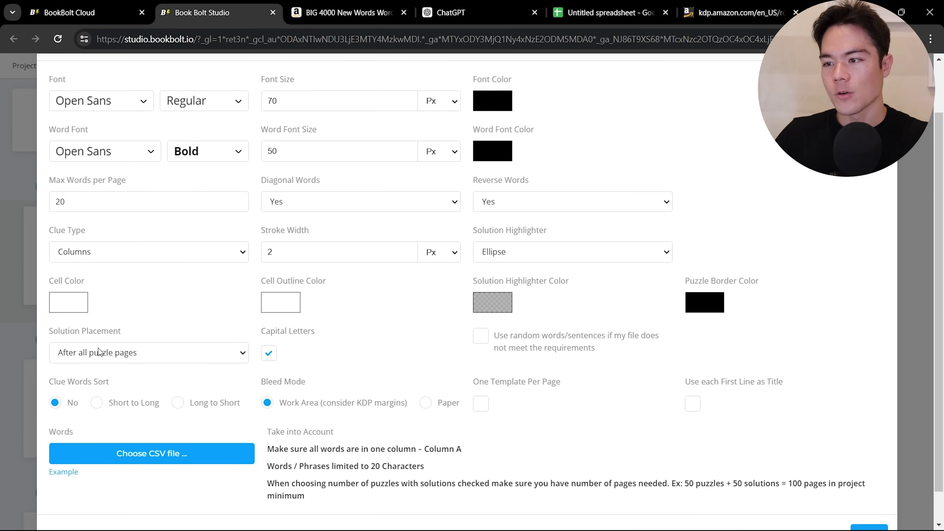
click(113, 354)
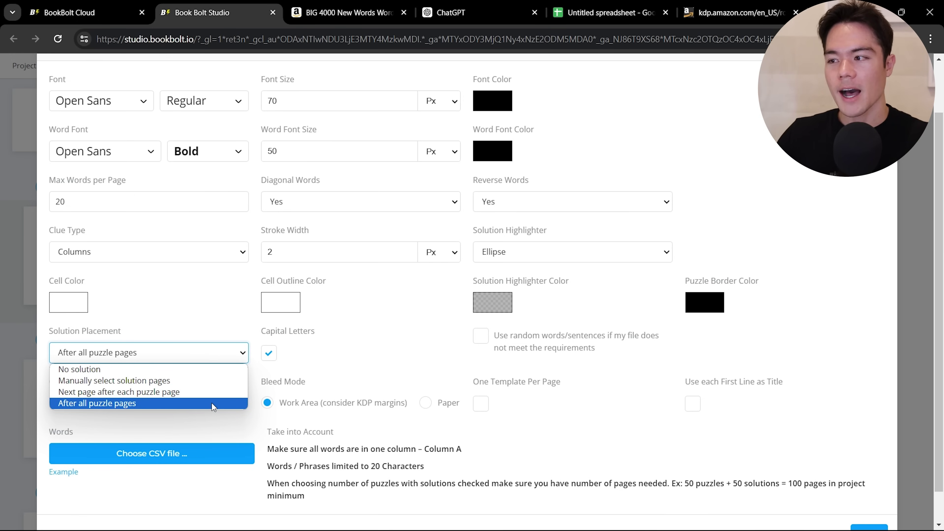
click(132, 404)
click(212, 313)
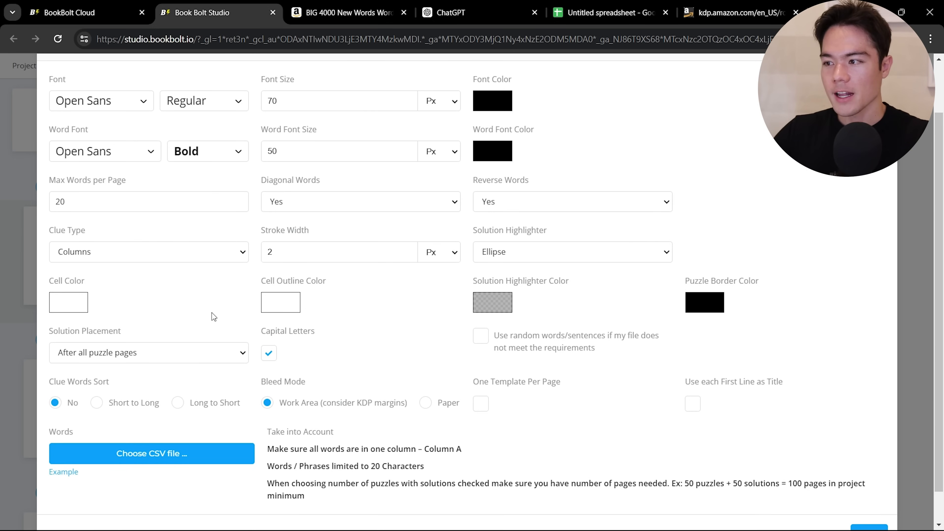
Read the word list CSV requirements on column placement, character limit and the number of pages needed.
scroll(351, 350, down, 1)
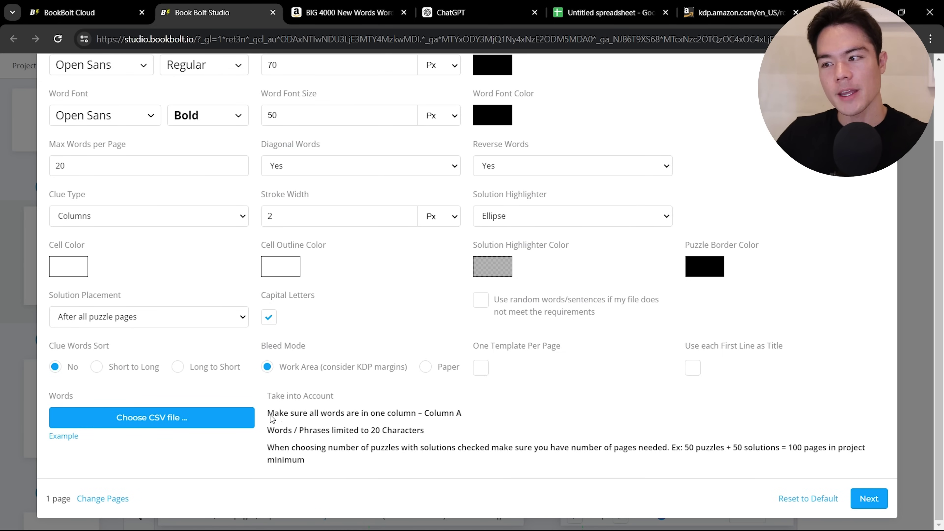
drag(269, 417, 451, 418)
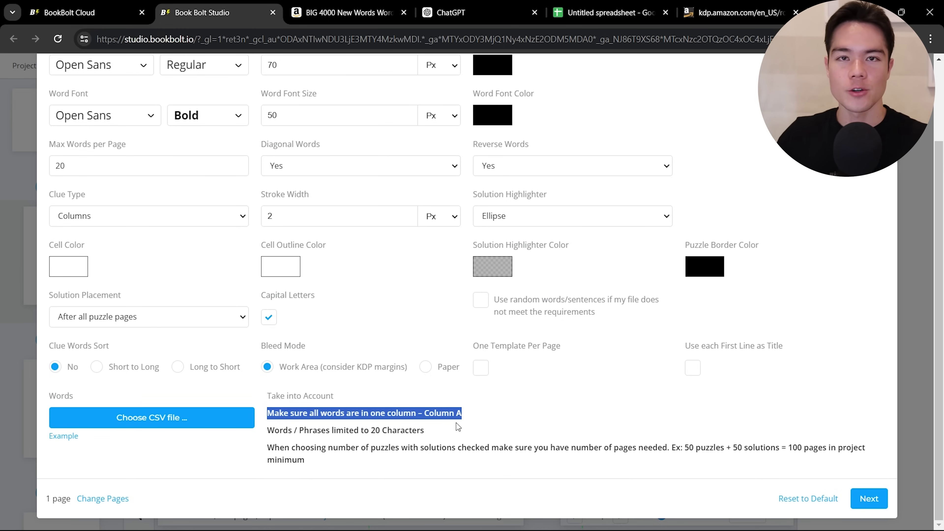
click(457, 426)
drag(267, 430, 406, 427)
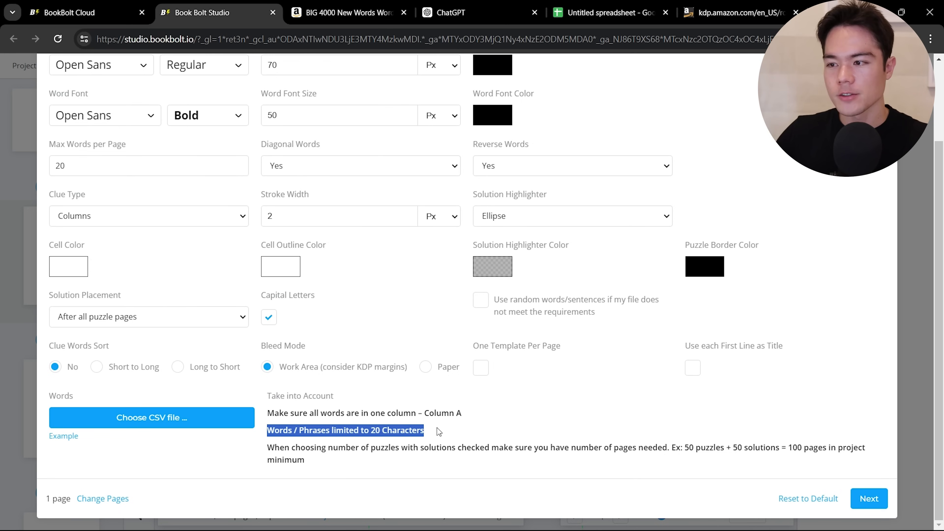
click(501, 405)
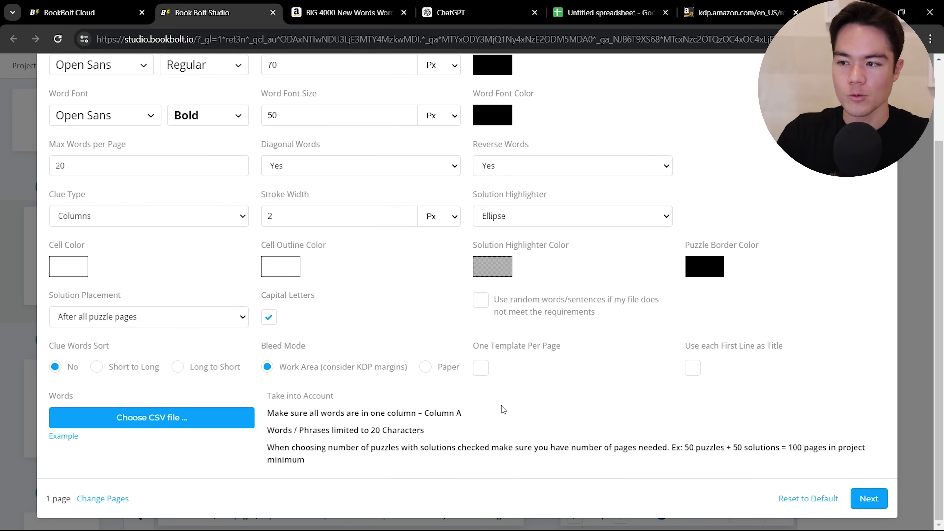
drag(267, 447, 670, 443)
click(654, 463)
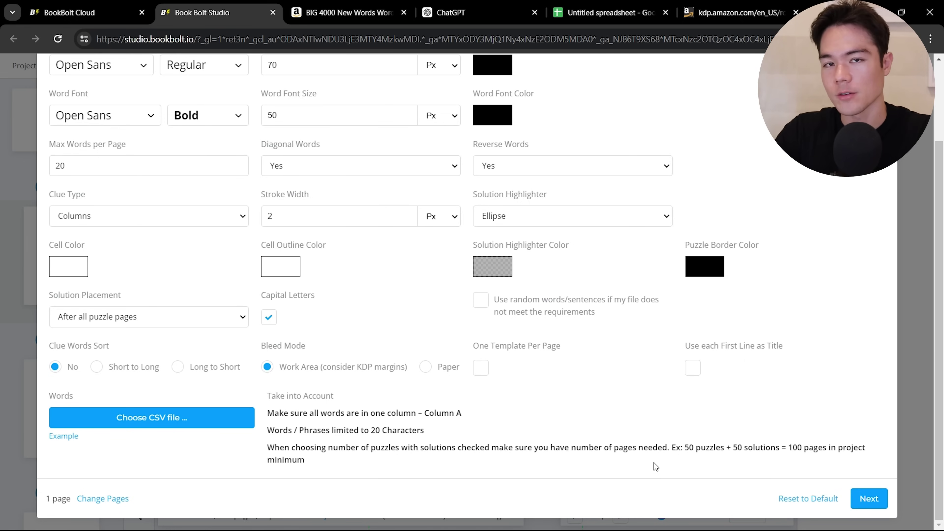
drag(267, 413, 454, 411)
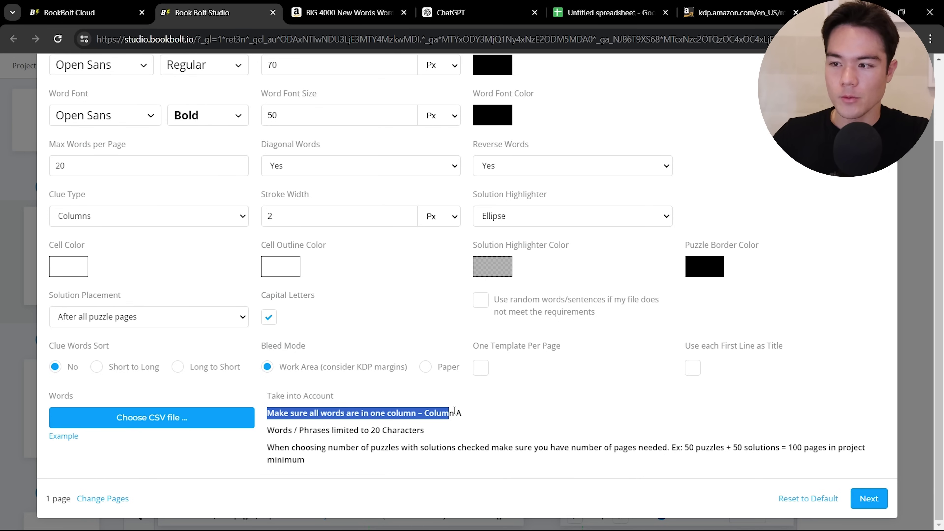
click(478, 415)
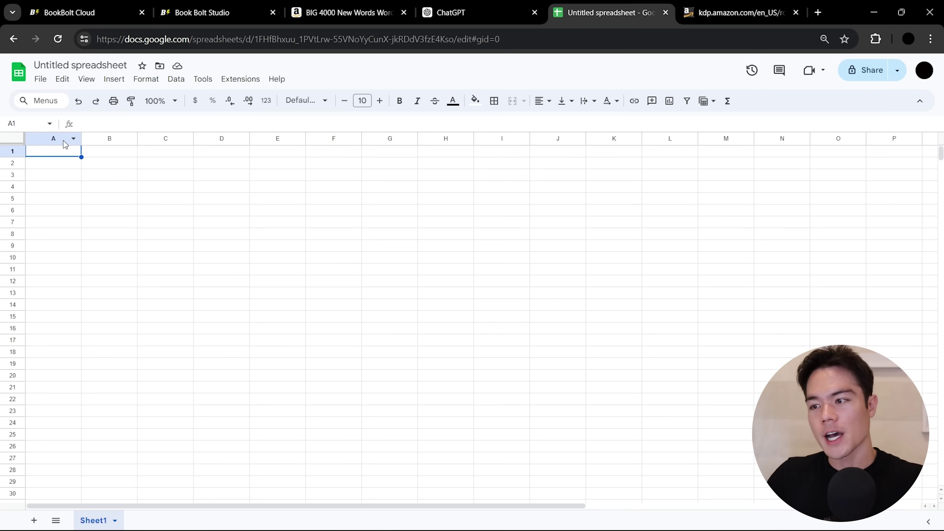
In the blank Google Sheets spreadsheet, select cells A1:A16 and rename the file Word Search.
drag(82, 158, 82, 332)
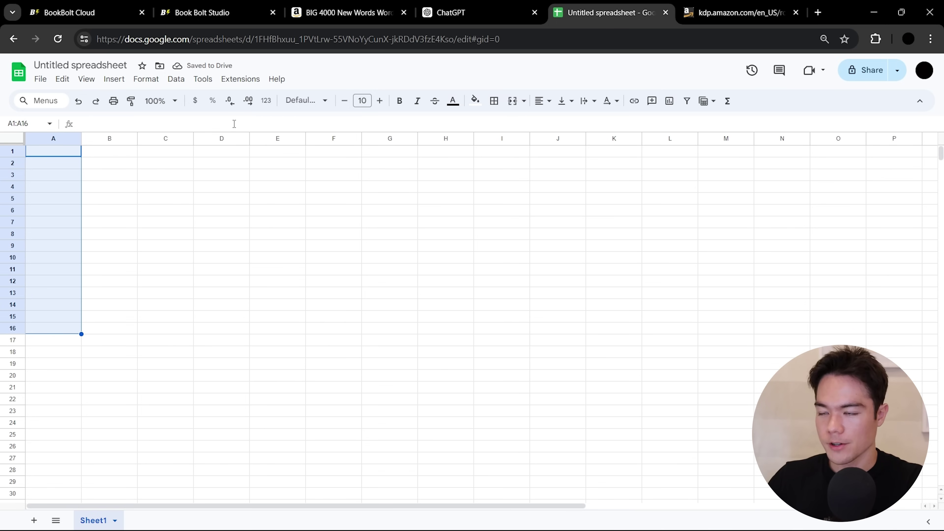
click(106, 64)
text(Wor)
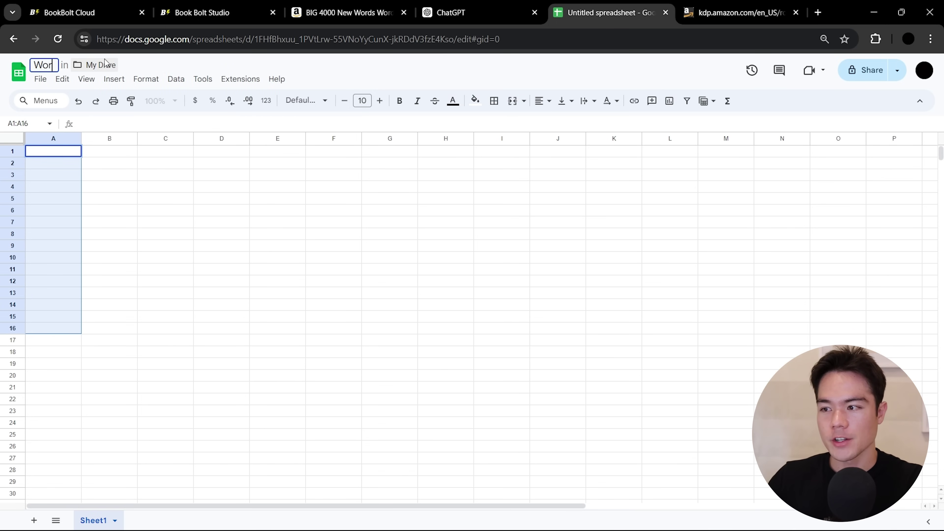
text(d Search)
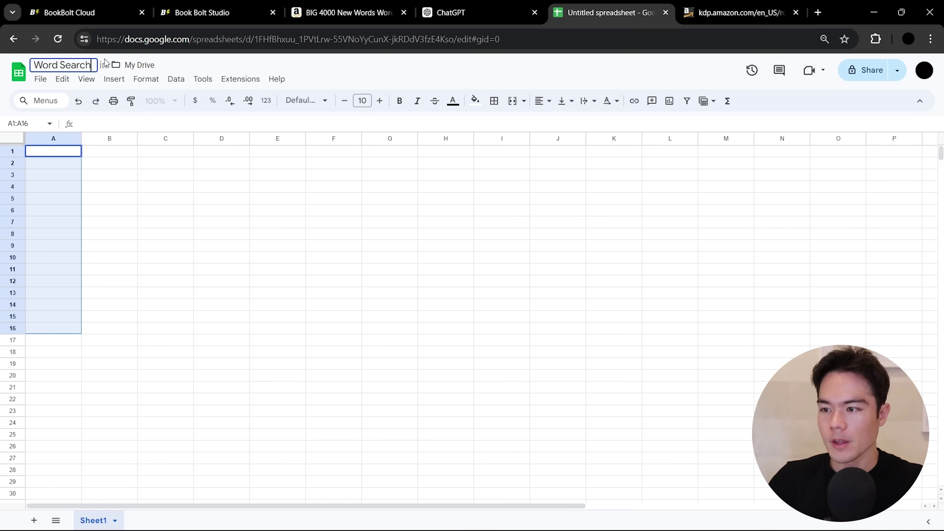
click(357, 72)
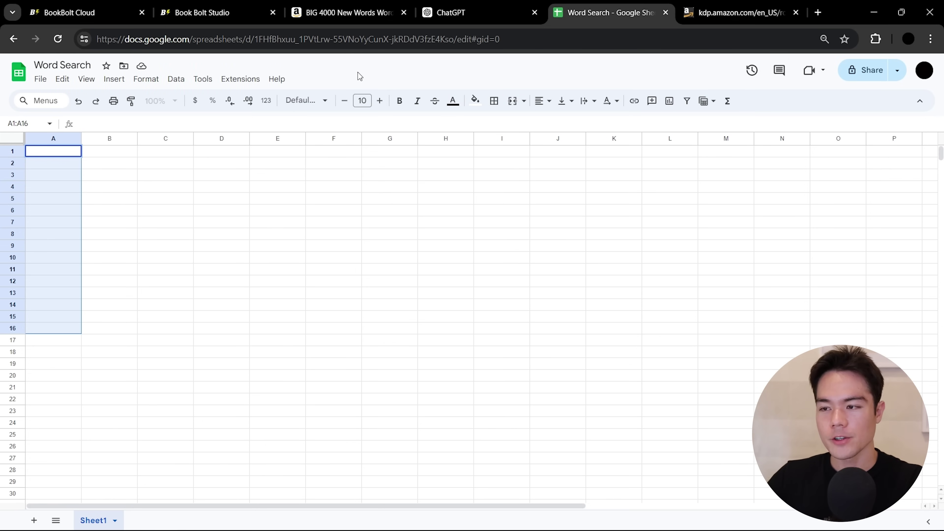
Switch to ChatGPT, ask "Give me a list of topics that can be used for a word search book." and review the answer.
key(ctrl+shift+Tab)
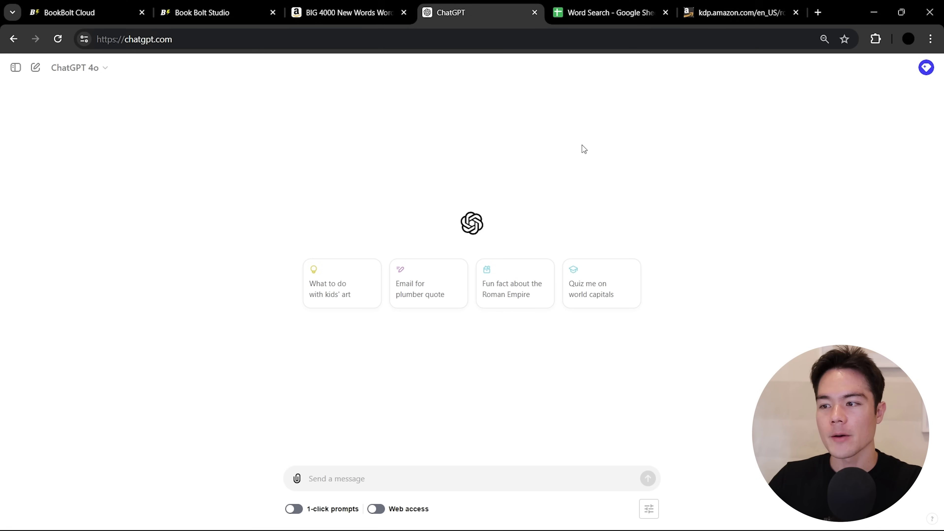
text(Give me a list of topics that can be used for a word search book.)
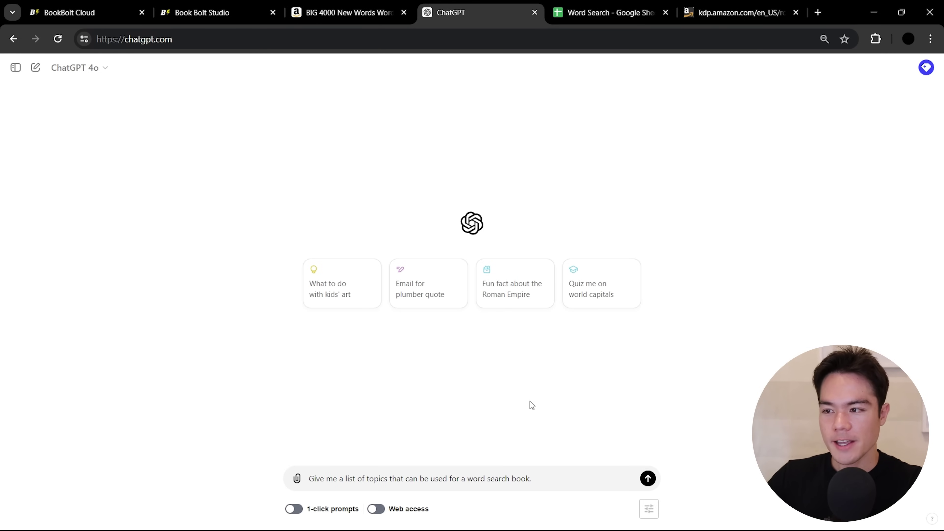
key(Return)
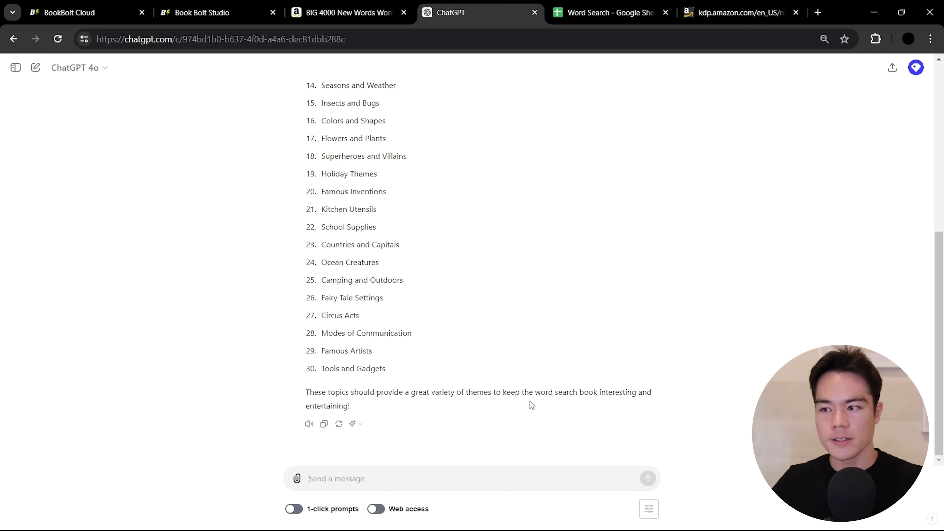
scroll(519, 376, up, 8)
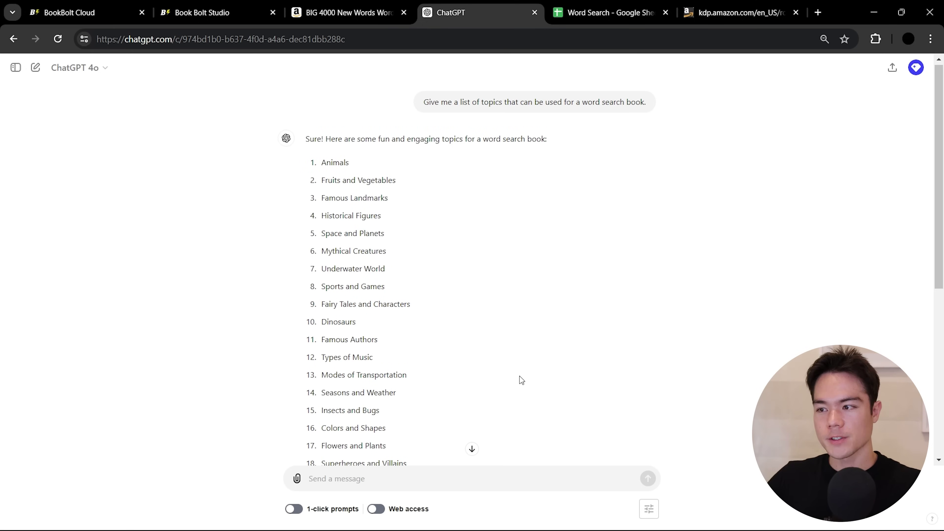
Ask ChatGPT "Give me a list of Historical Figures names and make sure that it is less than 20 characters.".
click(529, 478)
text(Give me a list of Historical)
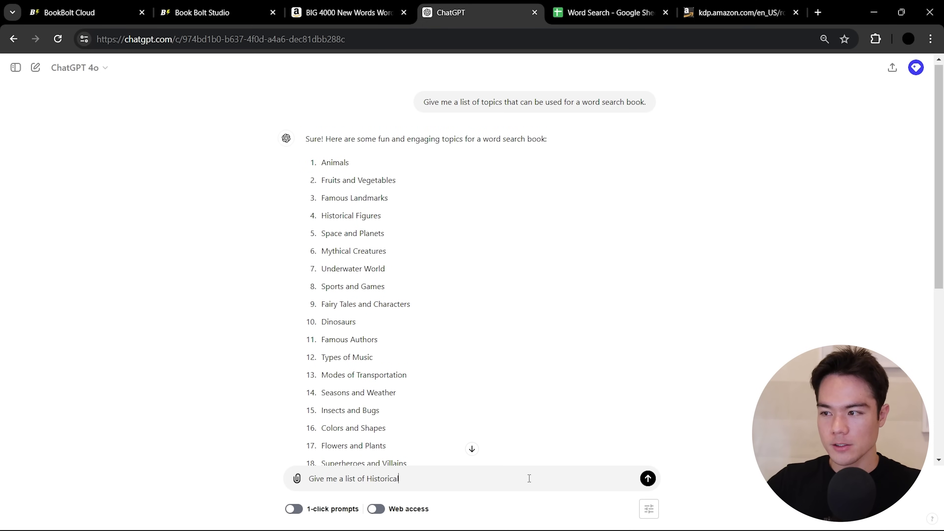
text( Figures names and make sure that )
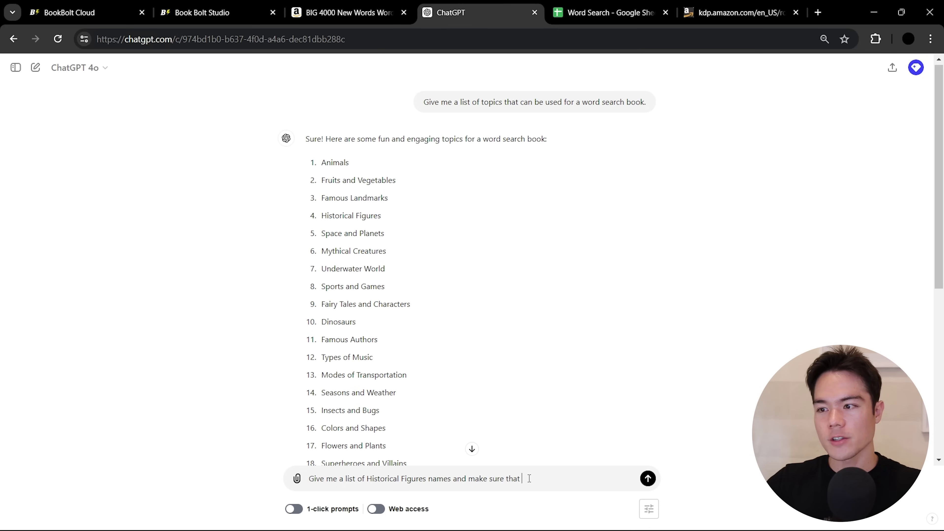
text(it is less than 20 characters.)
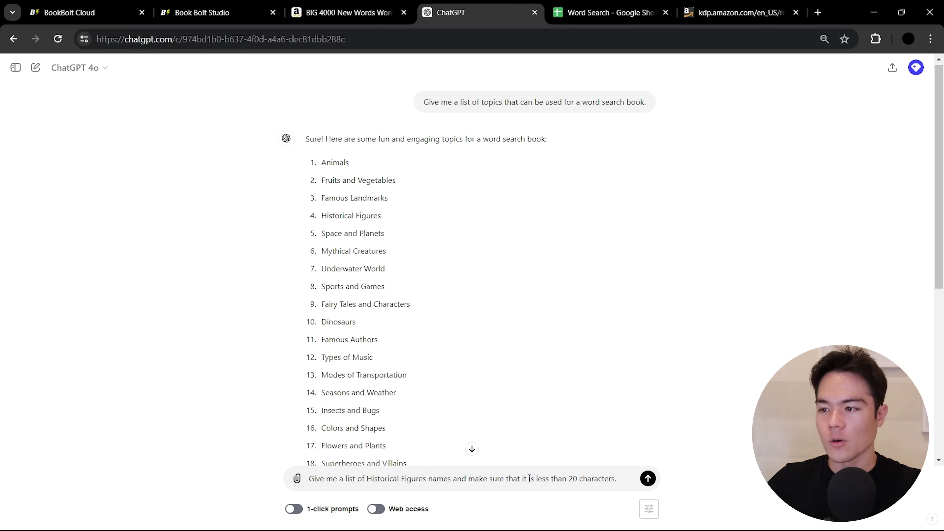
key(Return)
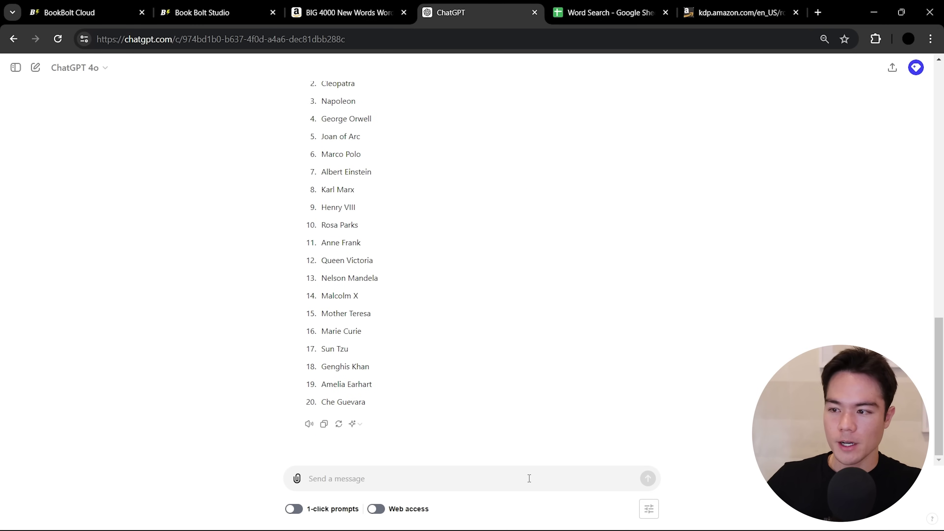
Copy all 20 historical figure names from the answer and paste them into column A of the Word Search sheet, starting at A1.
scroll(338, 145, up, 2)
drag(320, 126, 389, 408)
key(ctrl+c)
scroll(372, 320, down, 2)
click(605, 12)
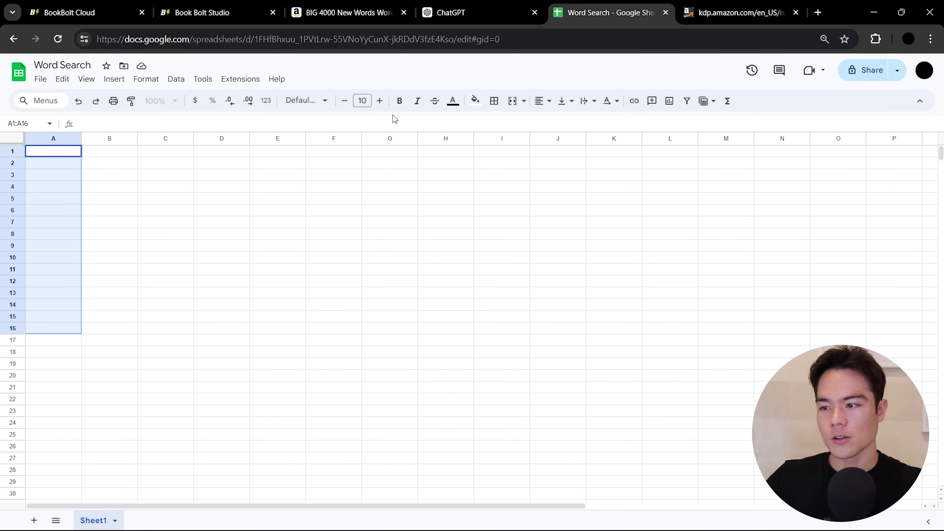
click(35, 150)
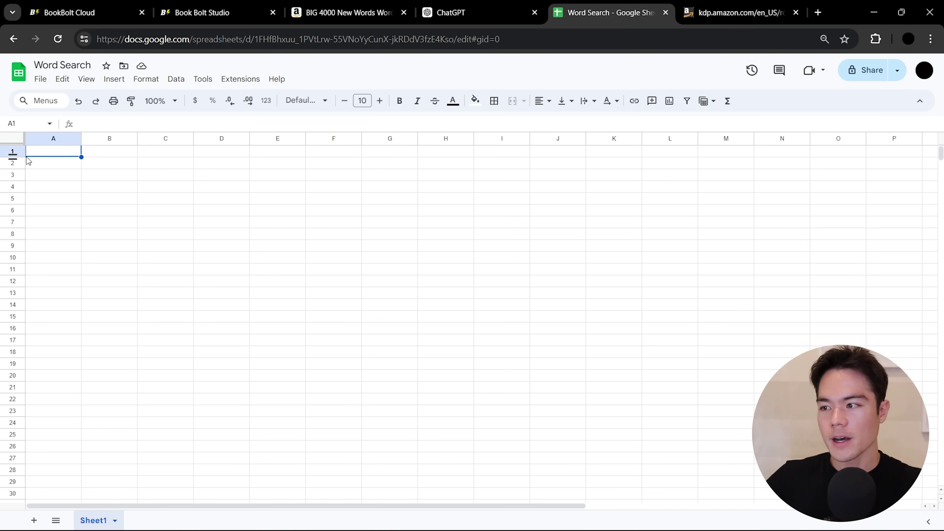
key(ctrl+v)
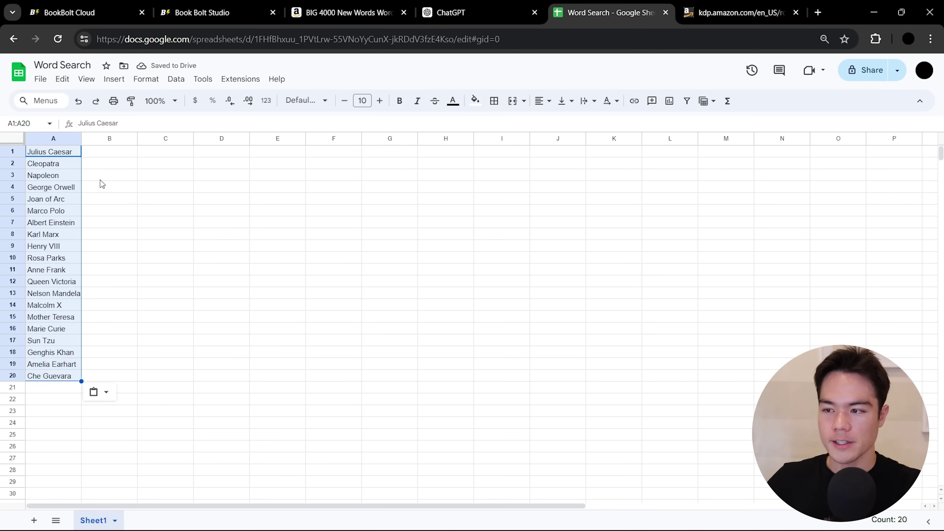
click(101, 180)
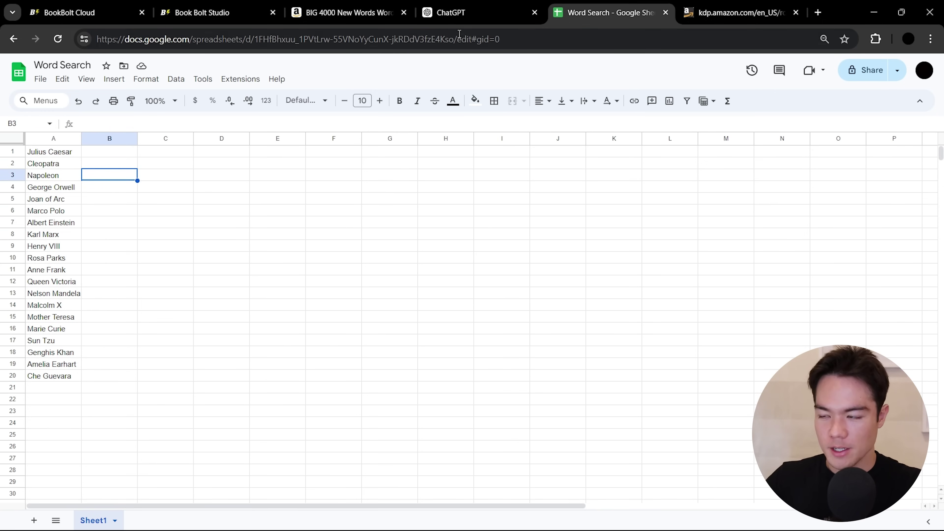
Return to ChatGPT and request additional historical figures with "Give me 20 more".
click(459, 7)
click(377, 471)
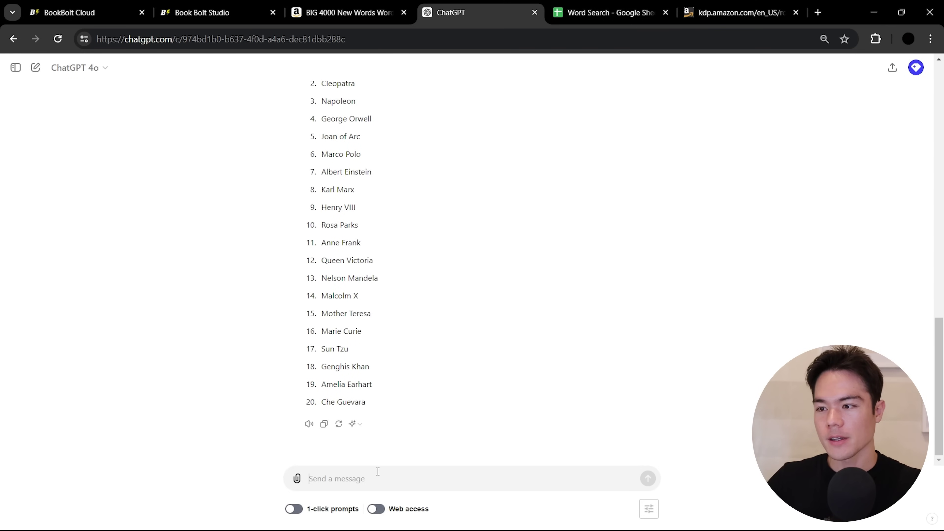
text(Give me 20 more)
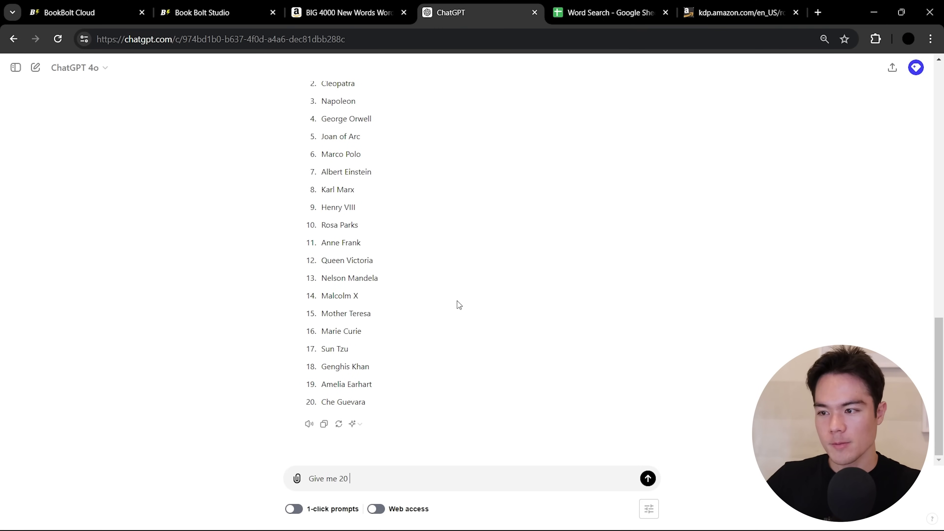
key(Return)
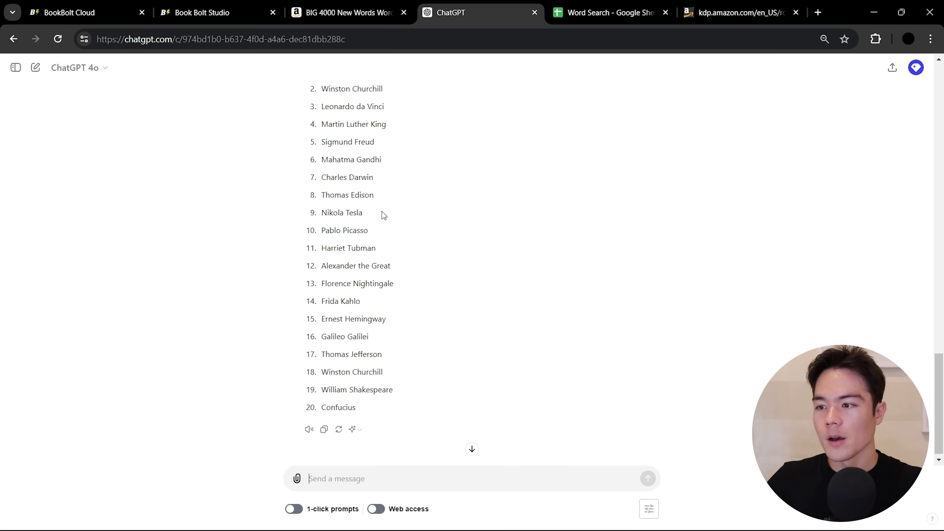
Copy the second list of names, from Abraham Lincoln to Confucius, and paste it into the Word Search sheet starting at A22.
scroll(382, 211, up, 2)
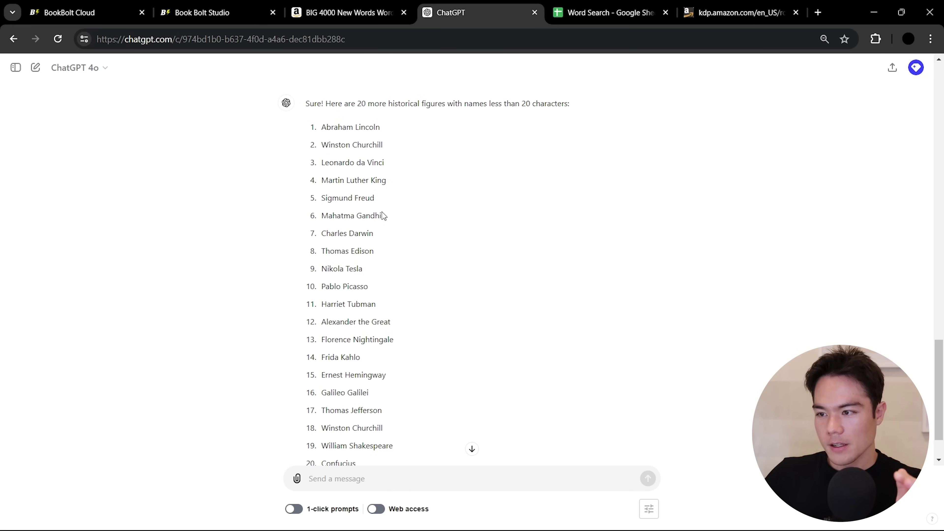
drag(321, 127, 395, 404)
scroll(392, 373, down, 2)
scroll(599, 126, up, 2)
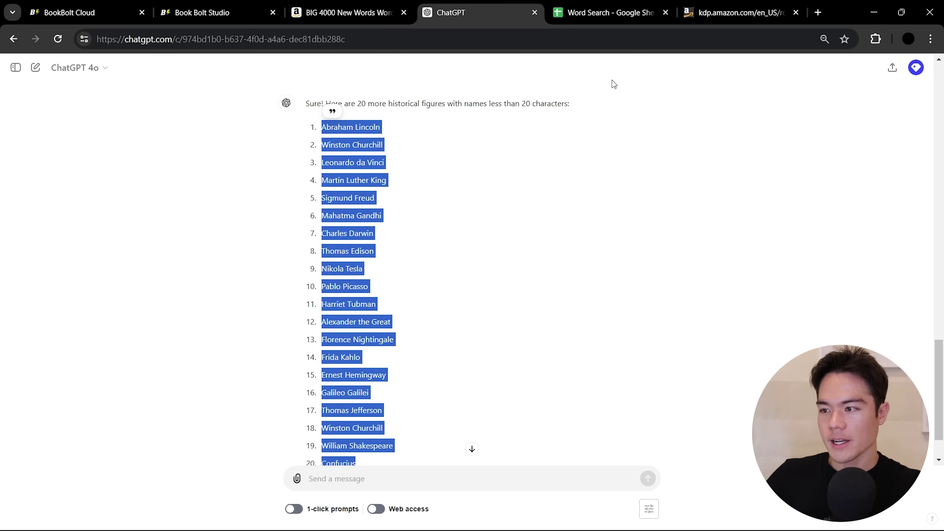
click(605, 12)
click(37, 387)
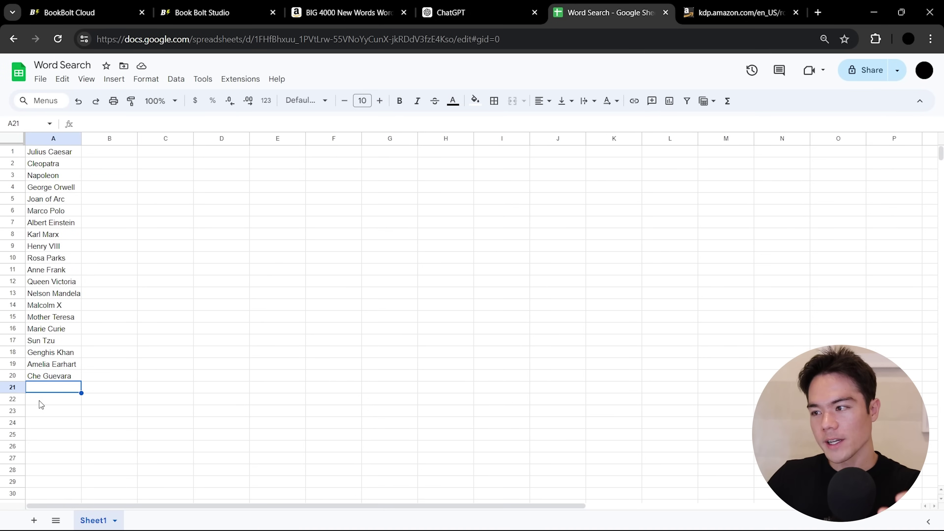
click(39, 402)
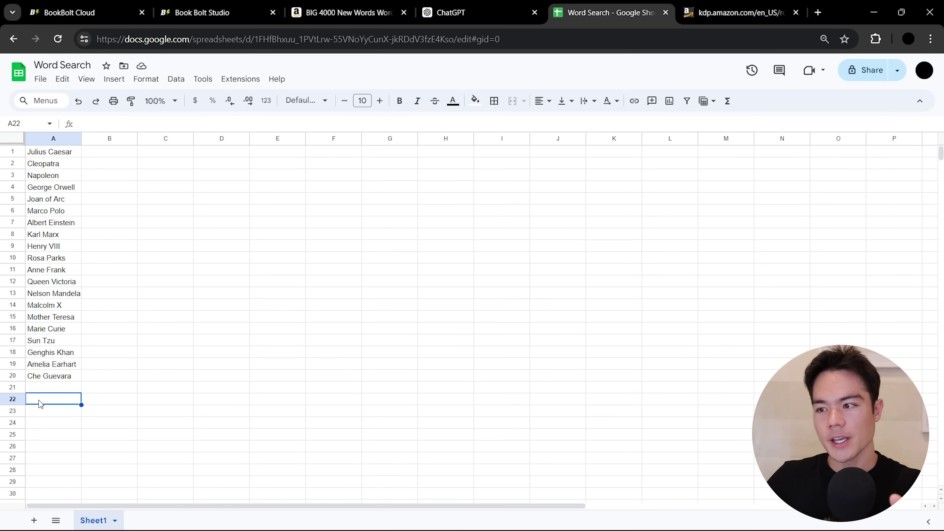
key(ctrl+v)
click(44, 387)
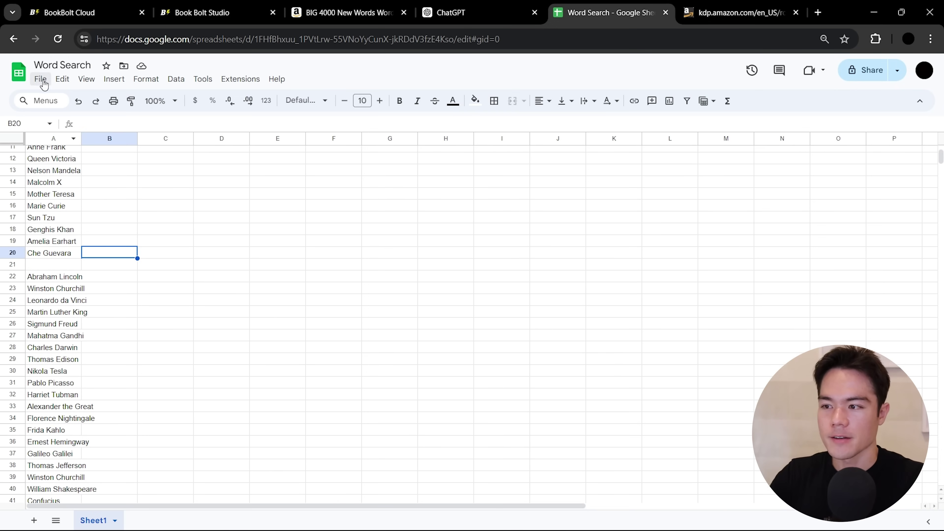
Download the Word Search sheet as a Comma Separated Values (.csv) file.
click(41, 79)
mouse_move(68, 222)
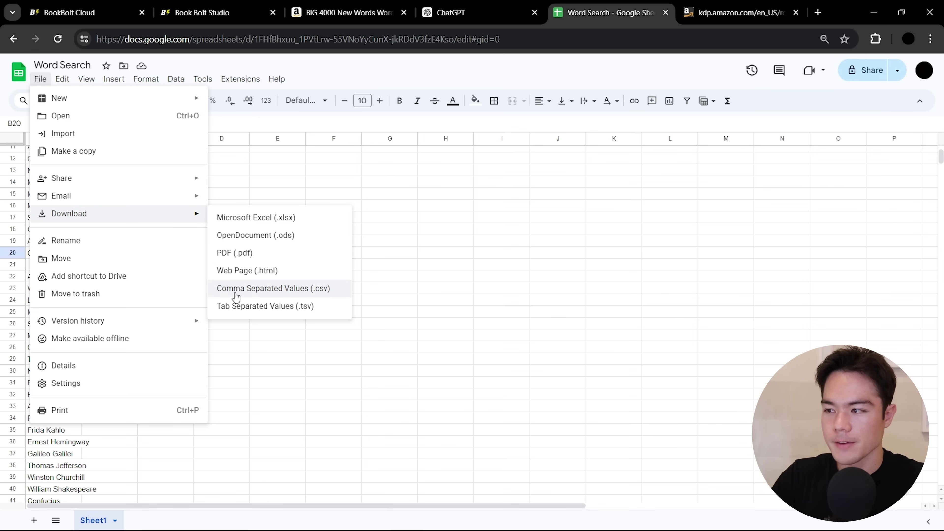
click(293, 290)
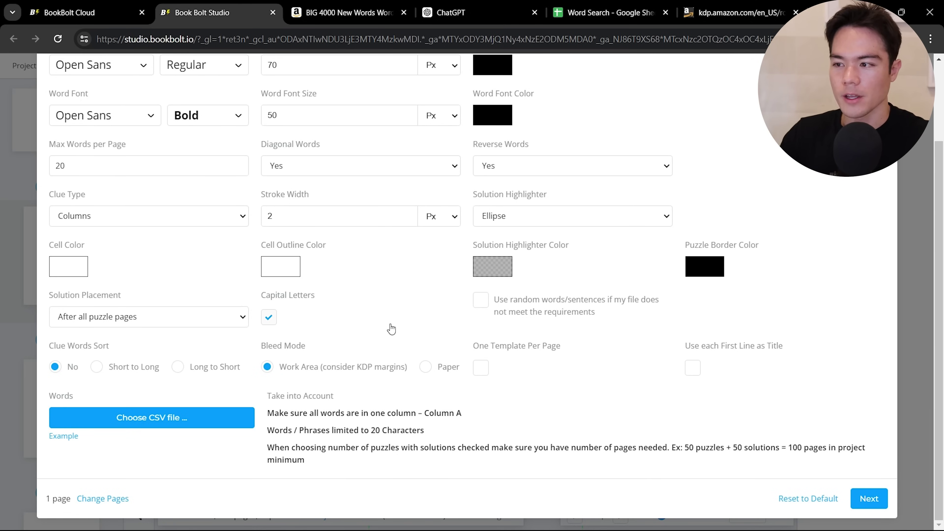
In Book Bolt Studio, load Word Search - Sheet1.csv as the word list and generate the puzzle on page 1 with its solution on page 2.
click(197, 423)
double_click(195, 111)
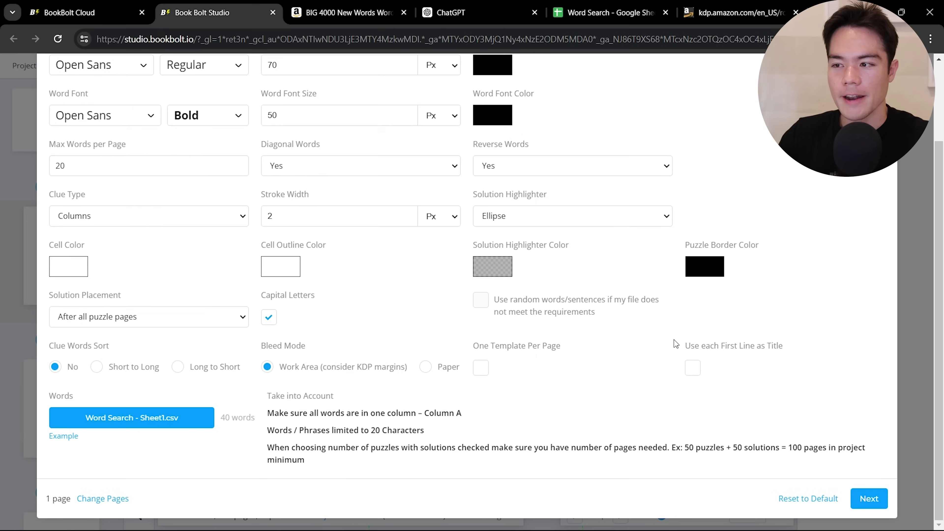
click(866, 498)
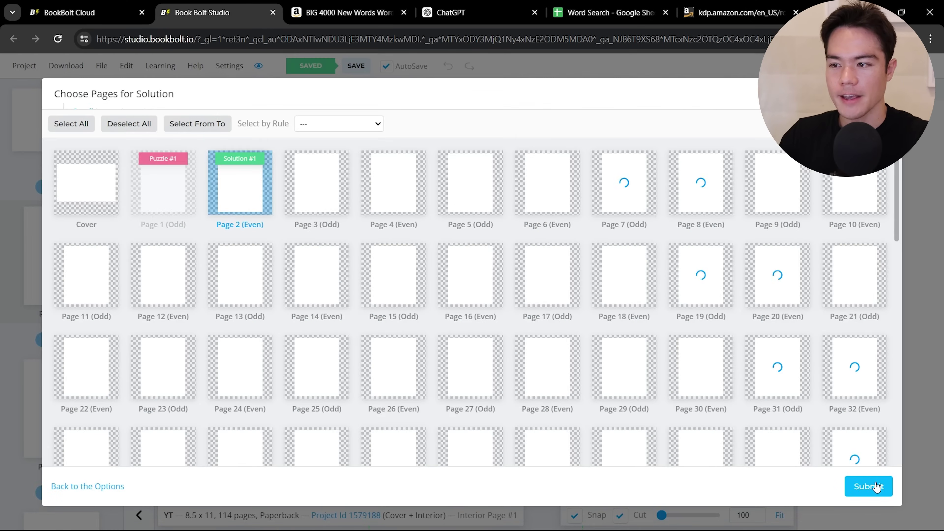
click(875, 486)
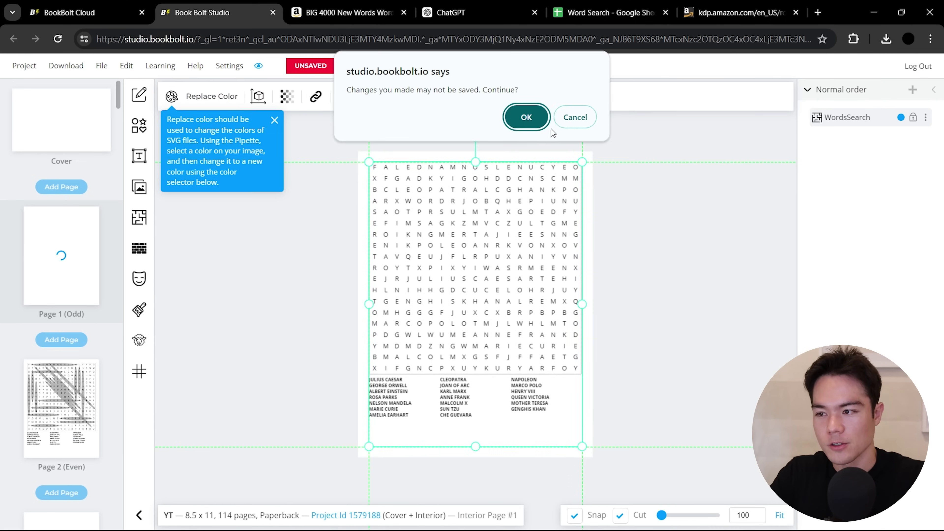
click(528, 116)
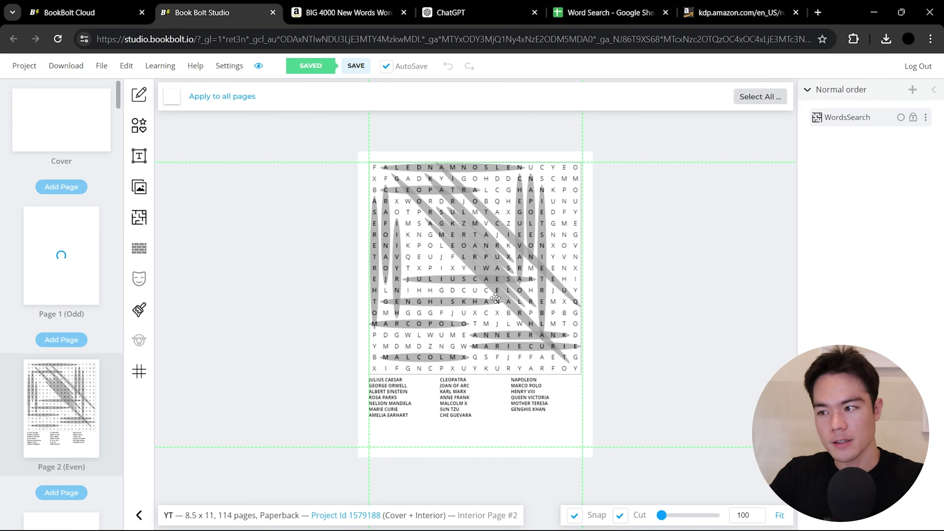
Shrink the word search puzzle on page 1 and move it down, centred horizontally, leaving space above it for a heading.
click(372, 163)
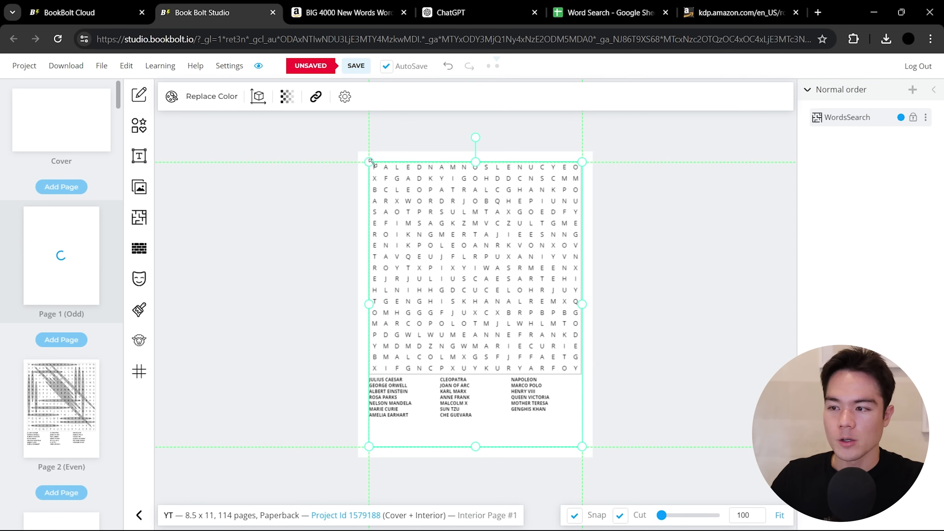
drag(383, 178, 415, 222)
drag(531, 314, 513, 288)
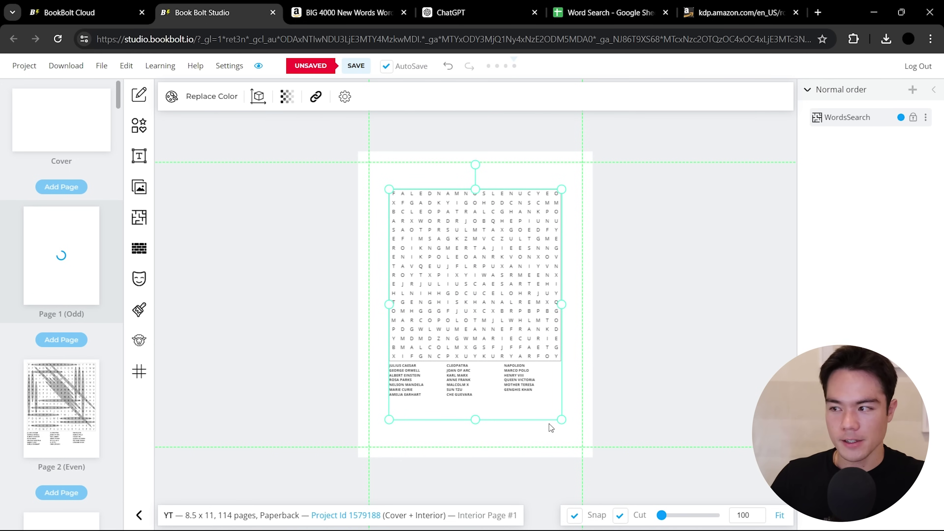
drag(561, 420, 555, 412)
drag(508, 294, 509, 319)
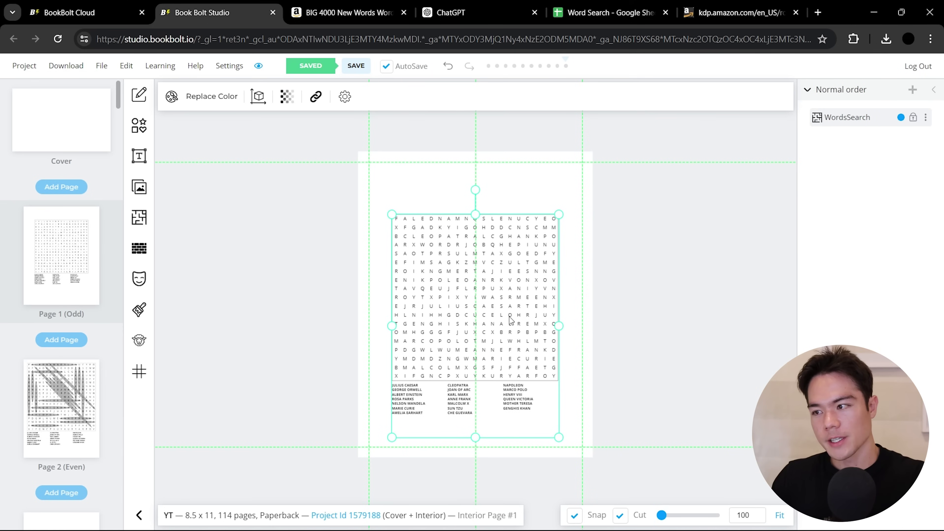
click(559, 177)
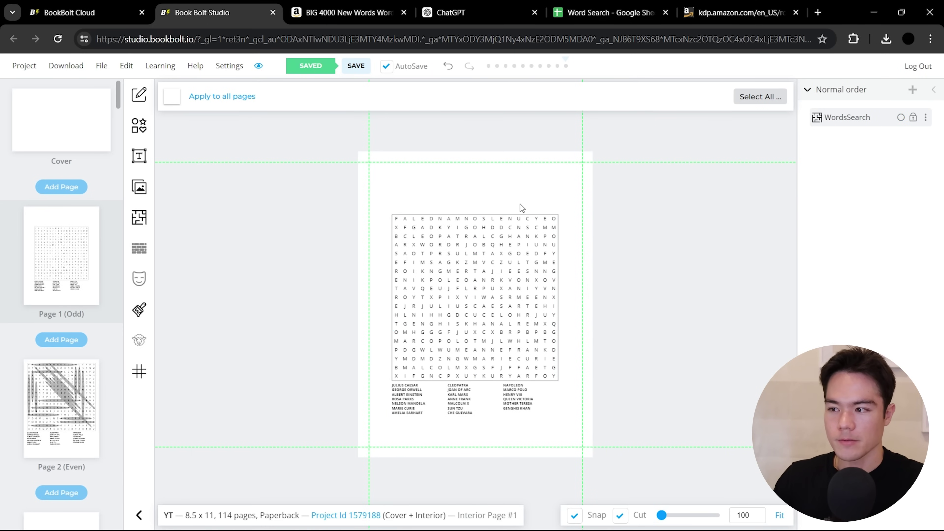
Open the Pixabay image library and search it for "banner".
click(139, 187)
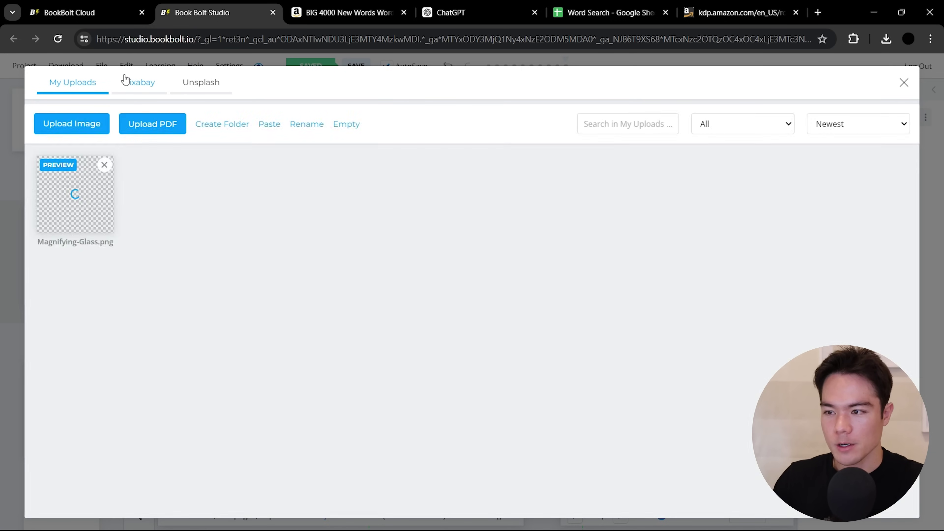
click(129, 81)
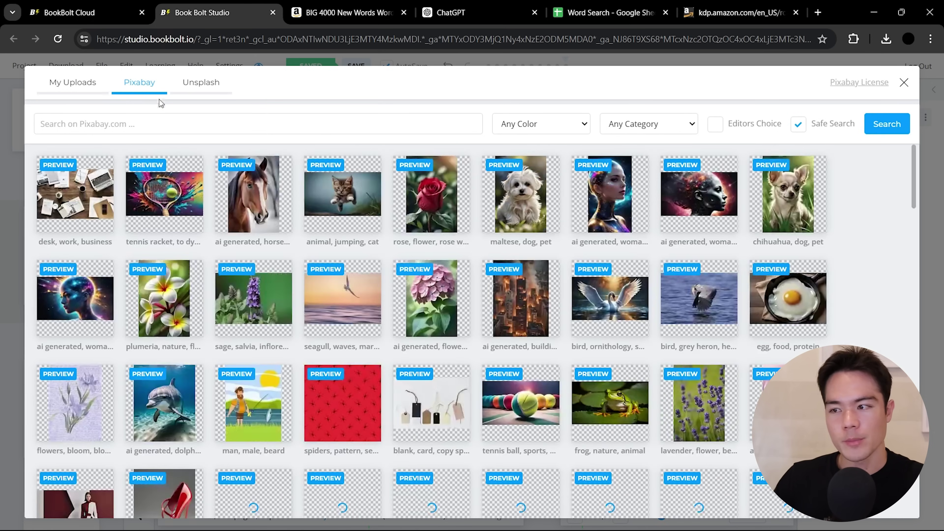
click(197, 89)
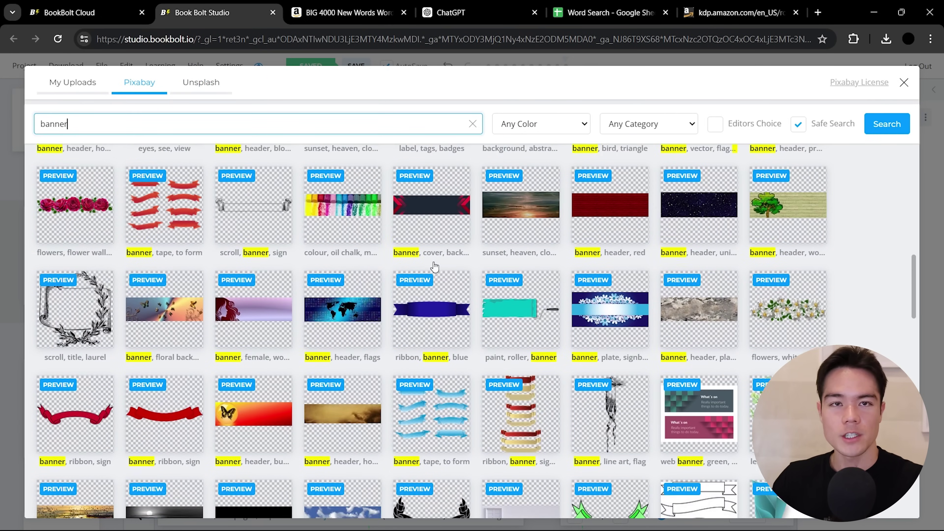
Browse the banner images and insert the straight white ribbon with folded ends (ribbon, decoration, tape) on page 1.
scroll(433, 262, down, 2)
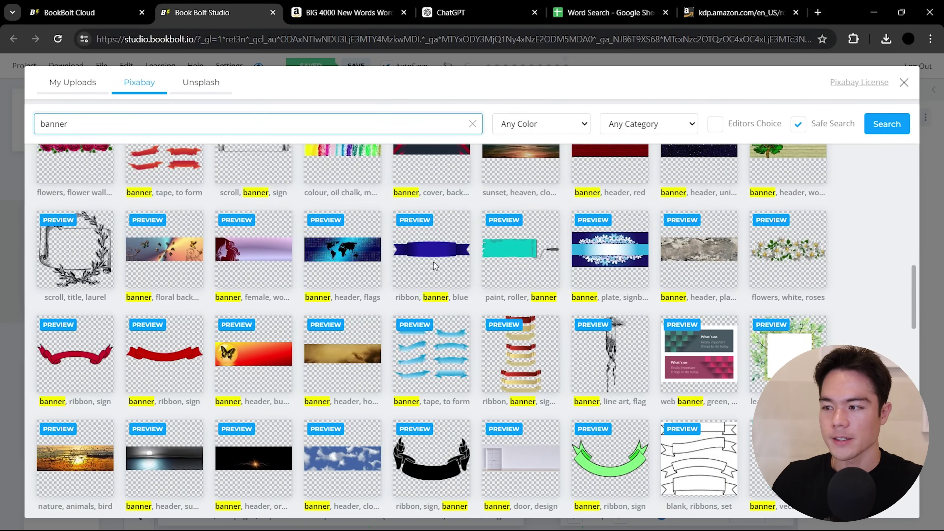
scroll(433, 261, up, 10)
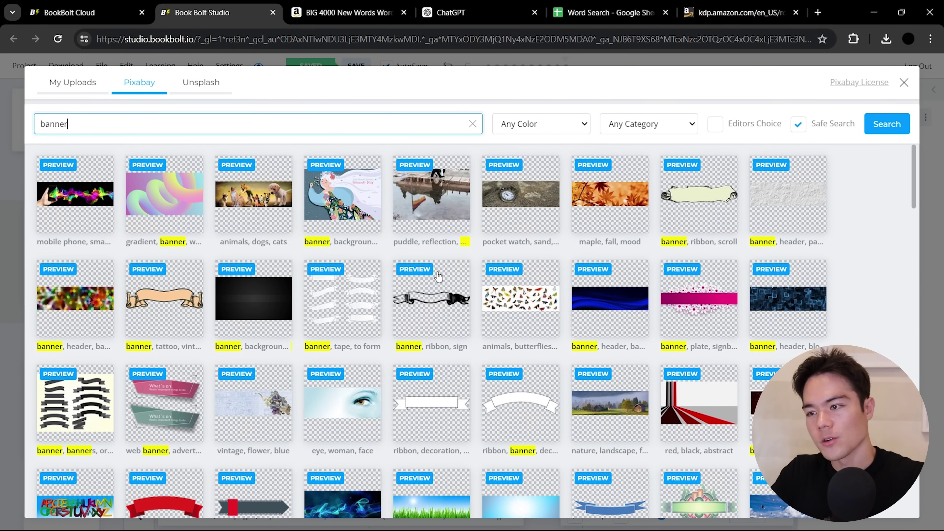
scroll(439, 276, down, 3)
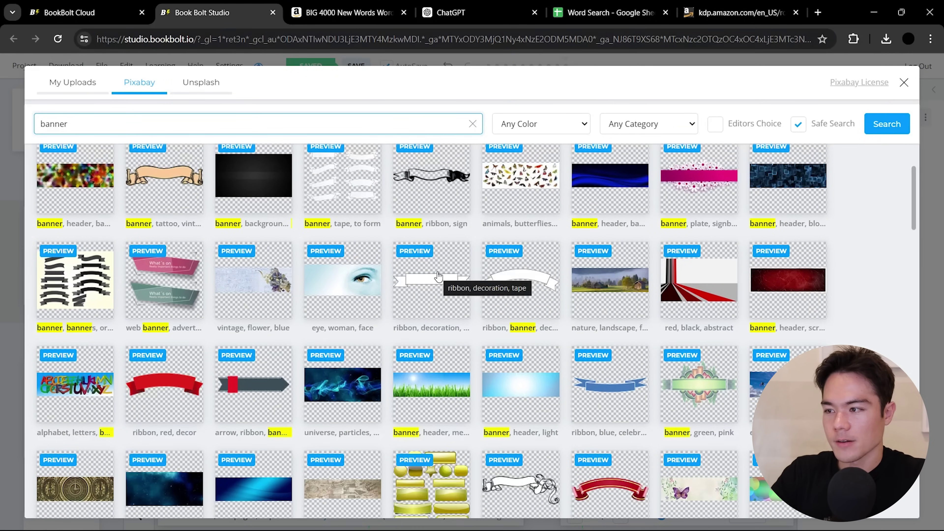
scroll(447, 233, up, 3)
scroll(434, 372, down, 12)
scroll(438, 276, up, 10)
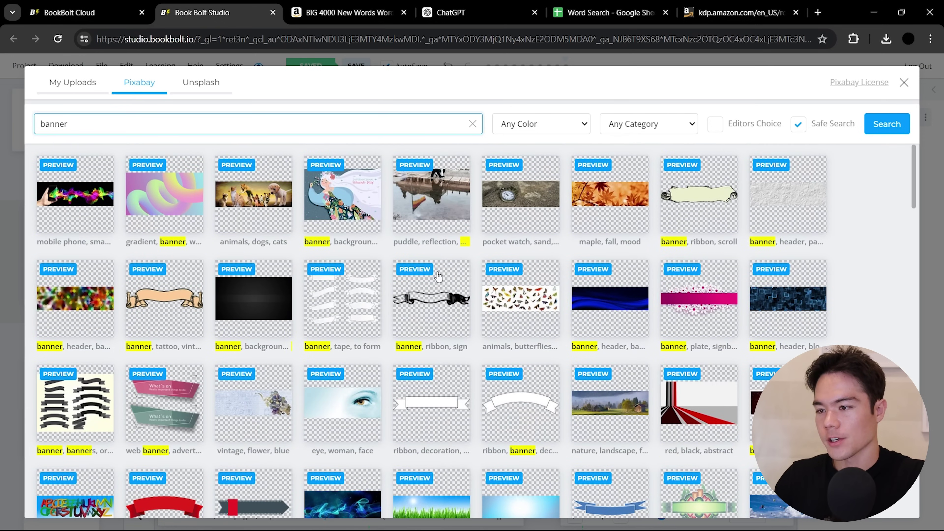
scroll(437, 273, down, 3)
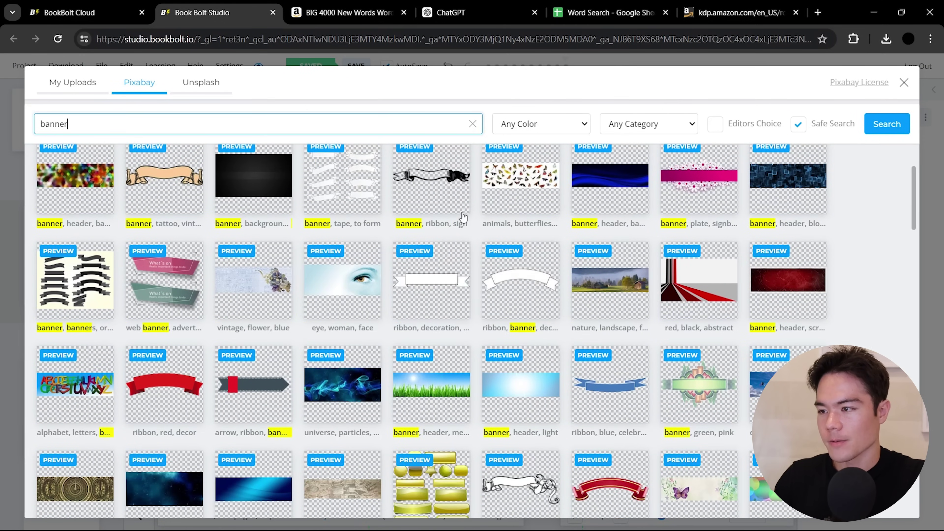
scroll(437, 272, up, 3)
click(441, 396)
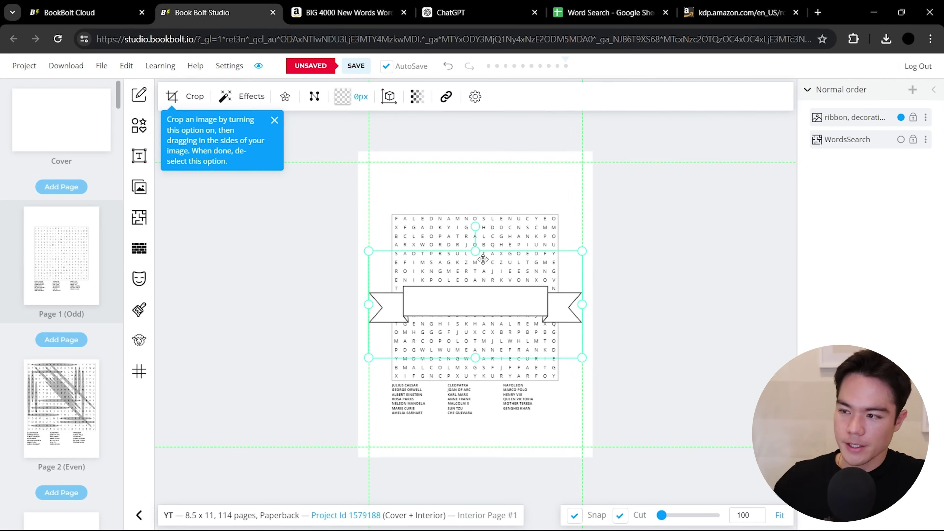
Place the slightly shrunken ribbon banner above the puzzle on page 1, and add an enlarged heading inside it.
drag(475, 300, 482, 195)
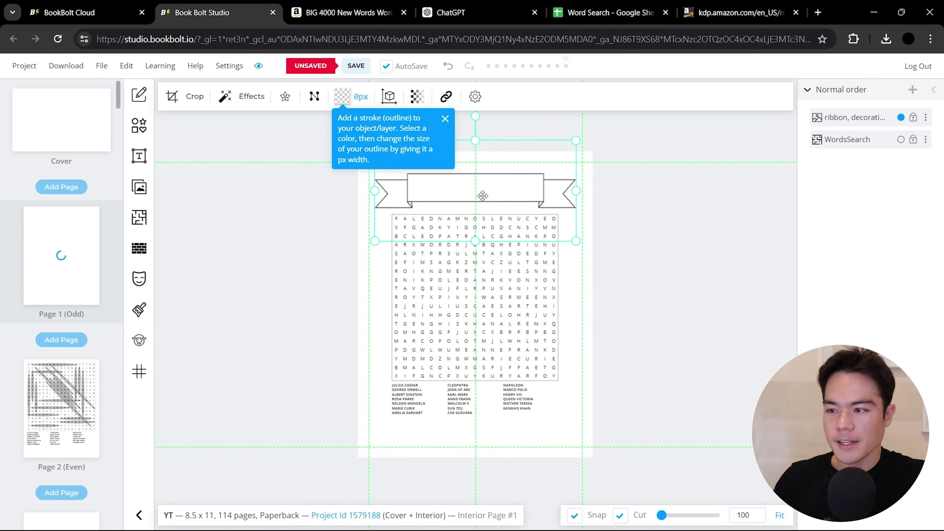
click(636, 233)
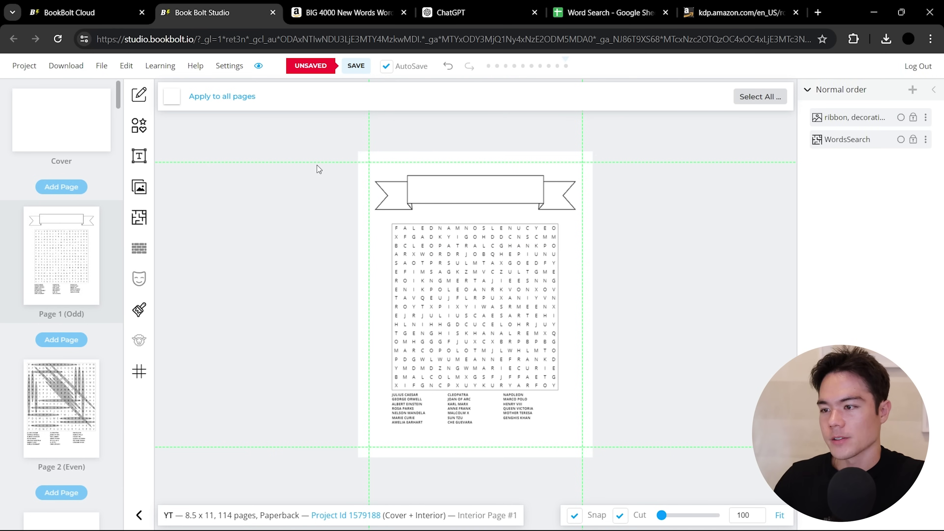
click(139, 157)
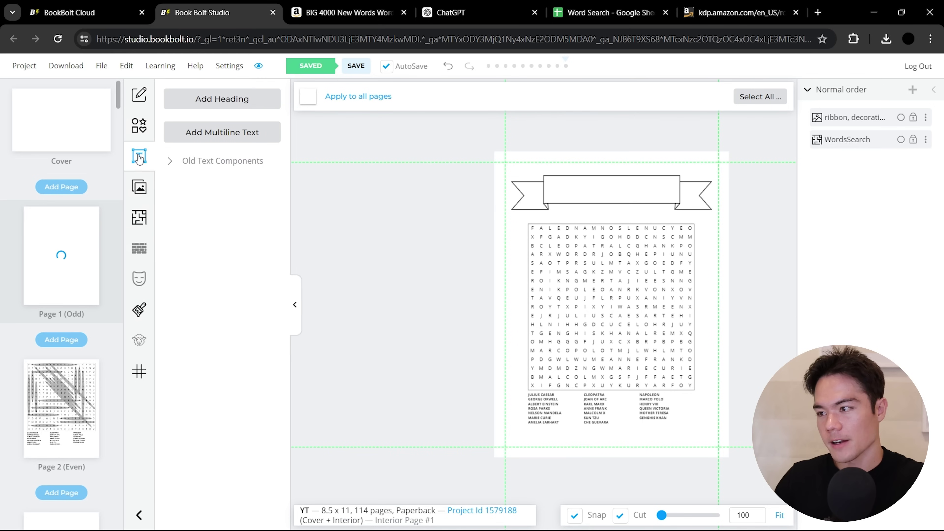
click(205, 98)
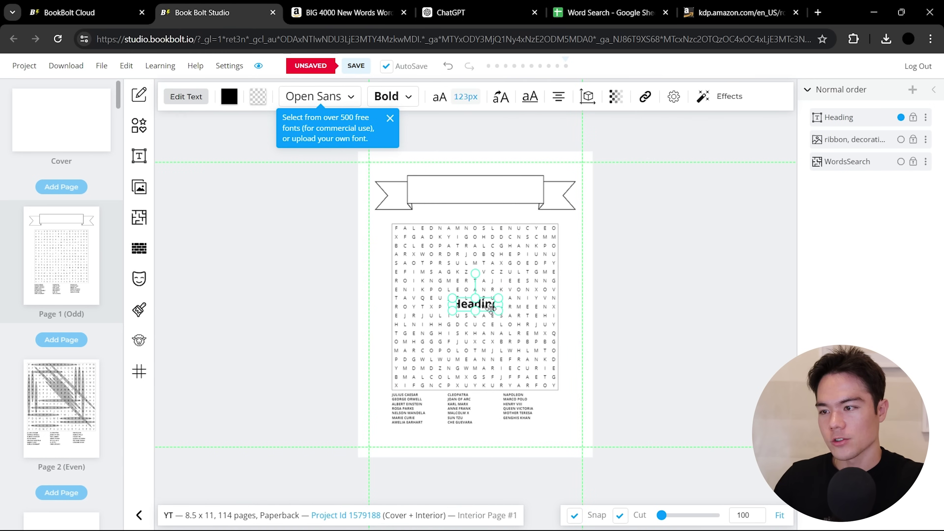
drag(482, 308, 488, 189)
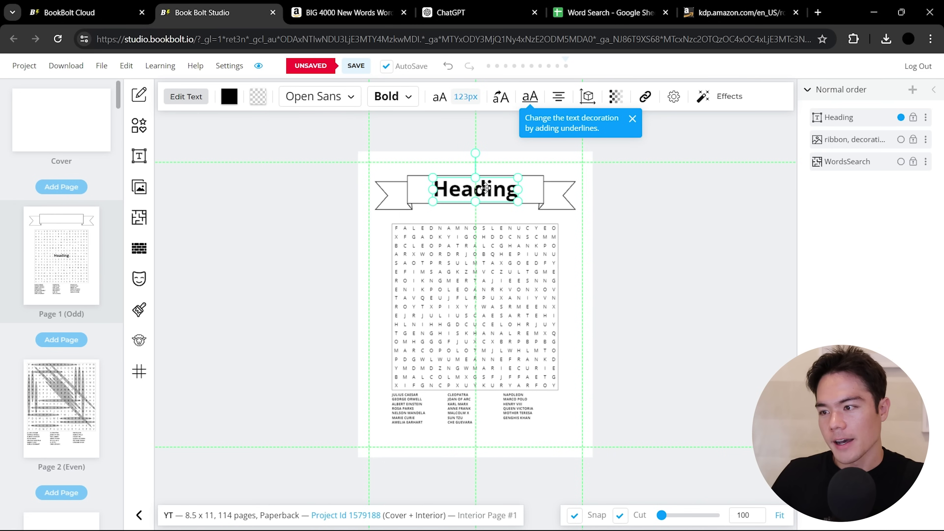
Change the heading text to "Word Search #1" and scale it to fit inside the ribbon banner.
click(498, 207)
double_click(484, 195)
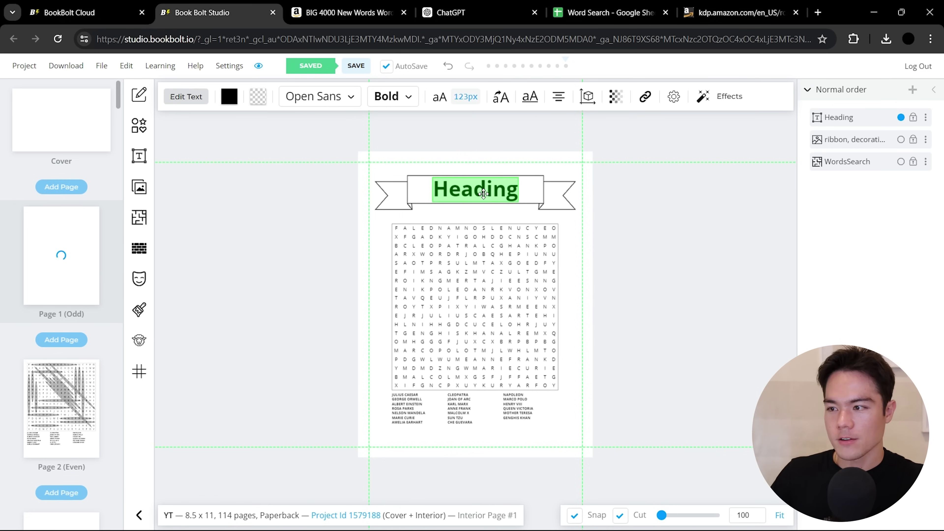
text(Puzzle #1)
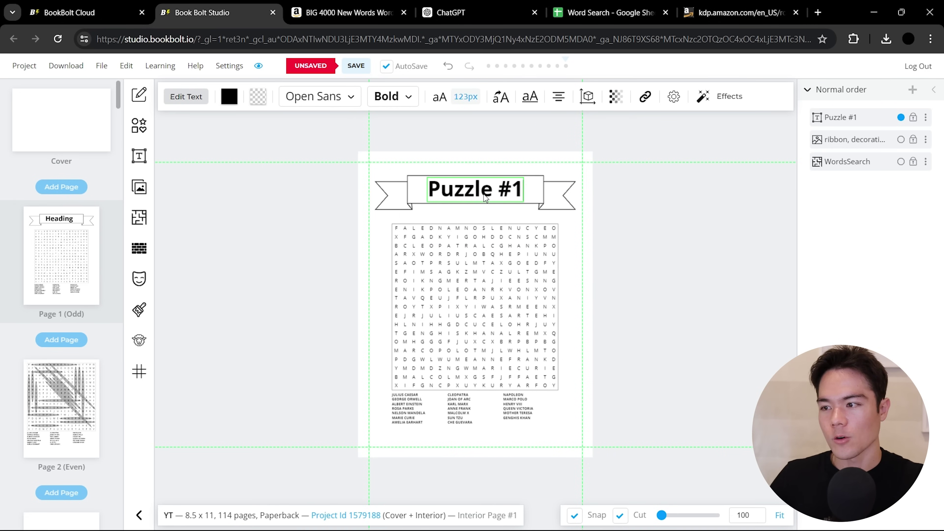
key(ctrl+a)
text(Word Search)
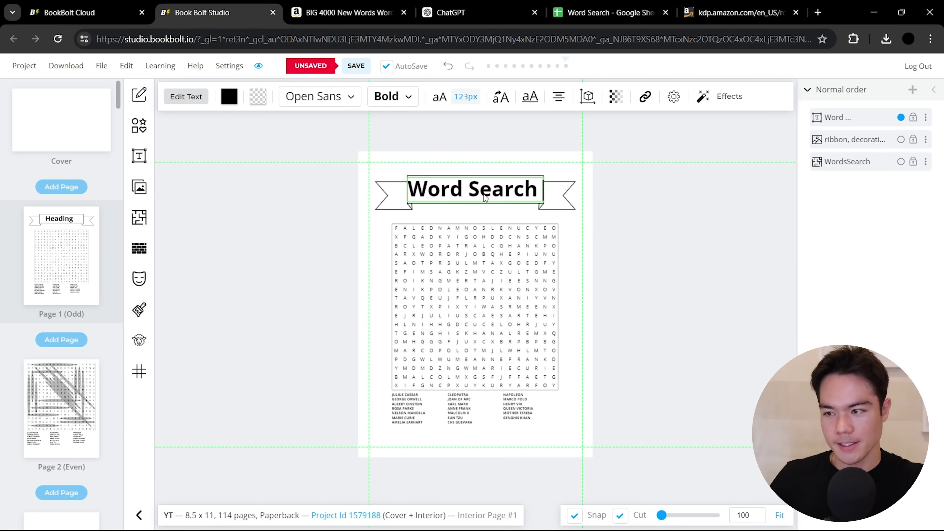
text( #1)
key(Escape)
drag(546, 176, 509, 187)
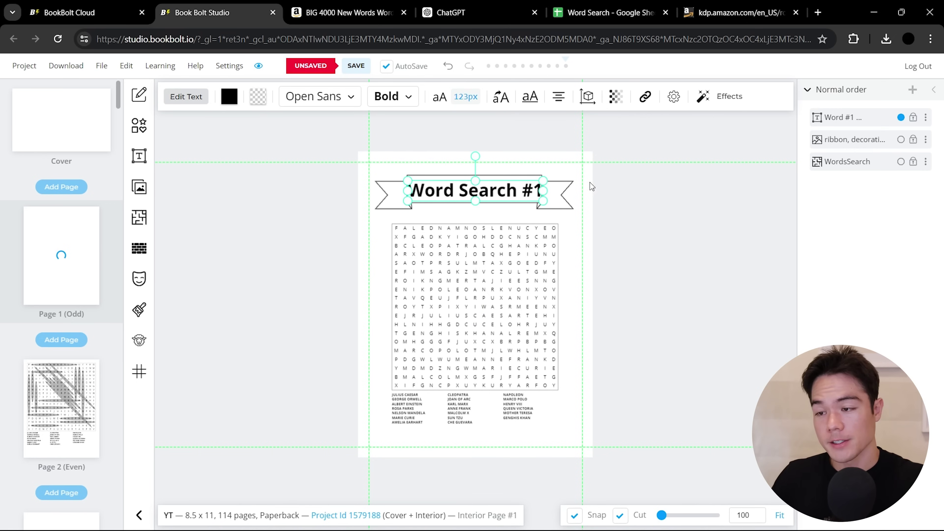
click(574, 241)
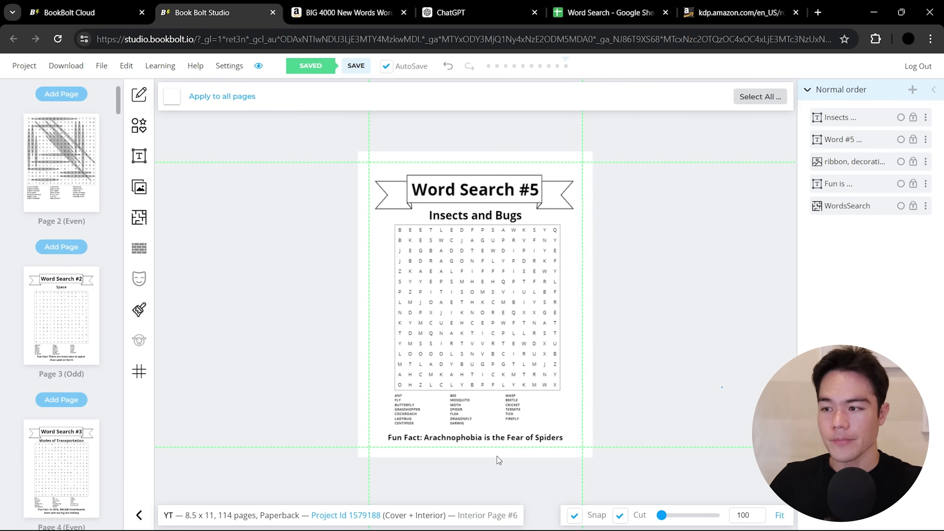
Review the finished puzzle pages from Word Search #2 onward and the full-size solution pages that follow them.
click(71, 303)
scroll(71, 391, down, 5)
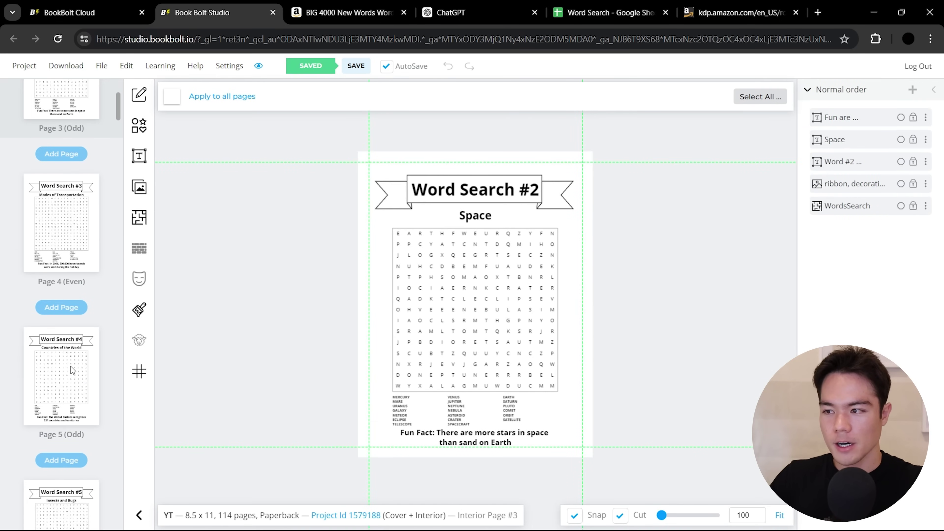
scroll(73, 369, down, 10)
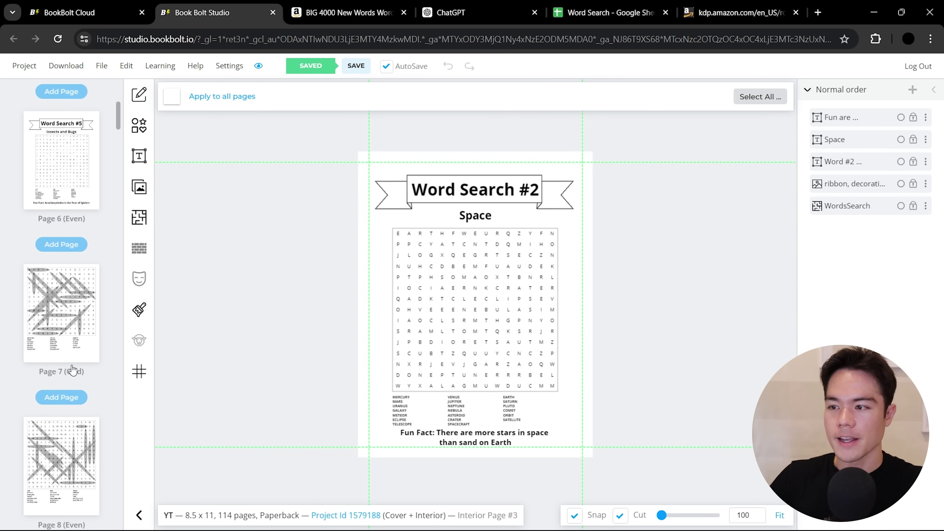
scroll(73, 370, down, 4)
scroll(70, 308, down, 4)
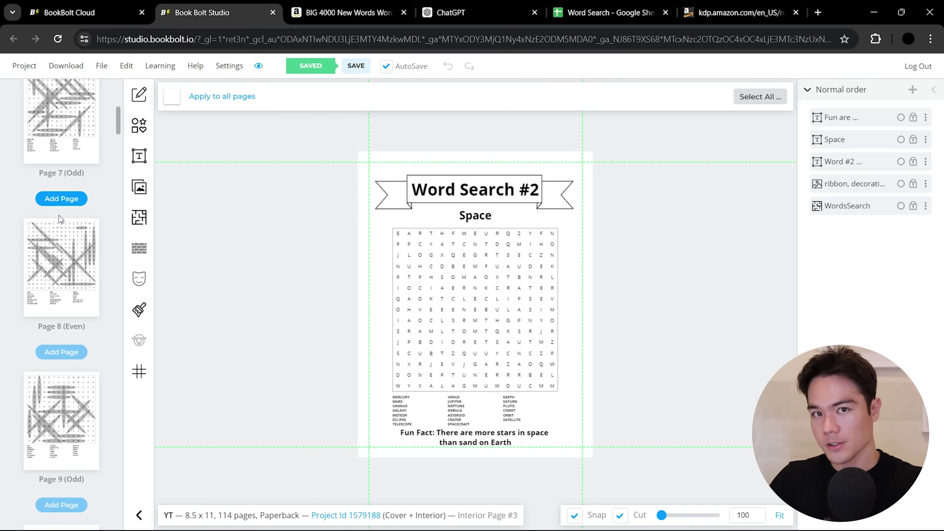
scroll(72, 366, up, 15)
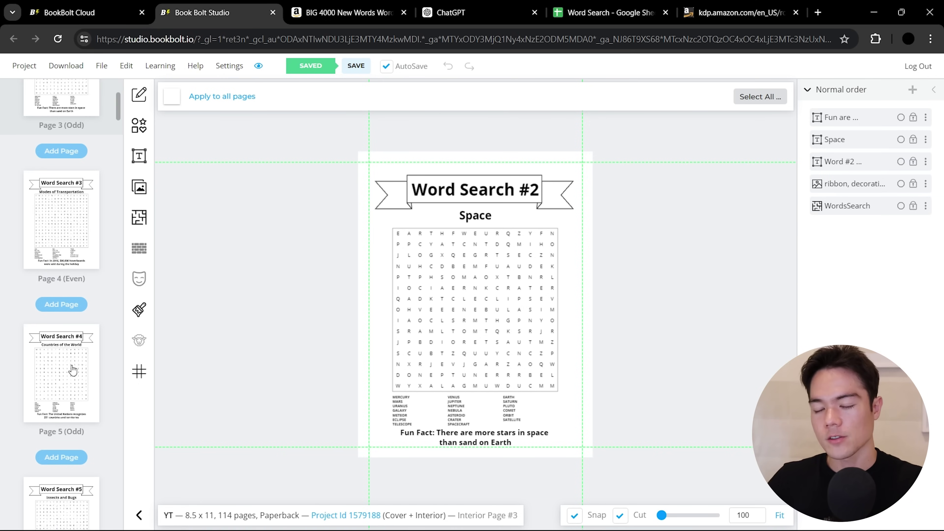
scroll(72, 370, down, 10)
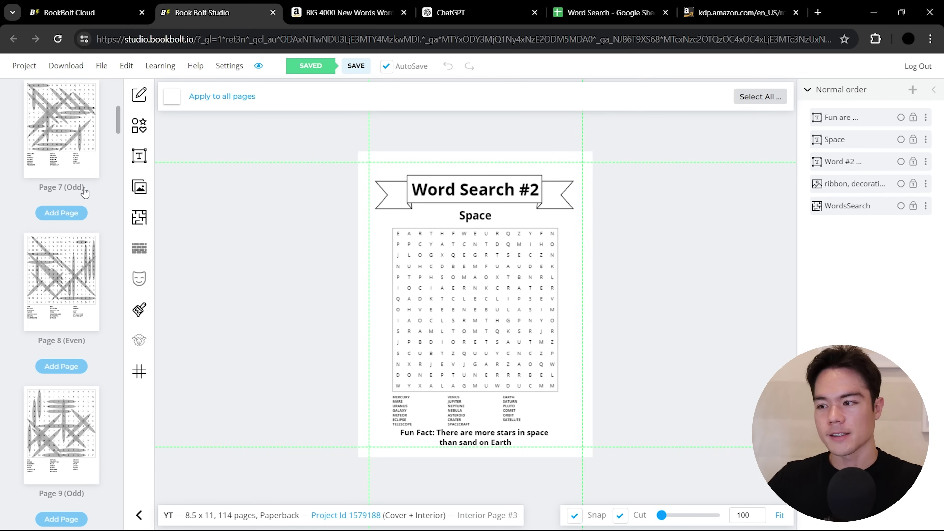
scroll(59, 216, down, 3)
scroll(72, 315, up, 3)
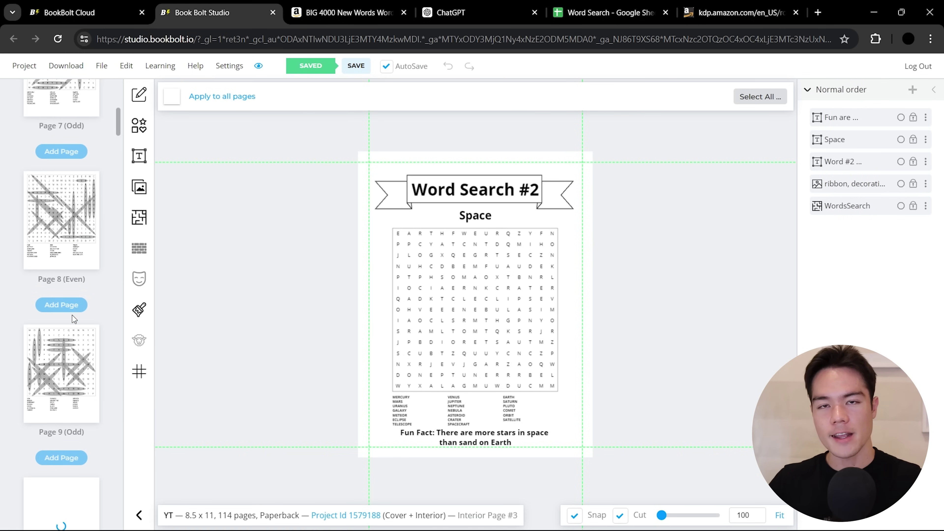
scroll(74, 318, up, 2)
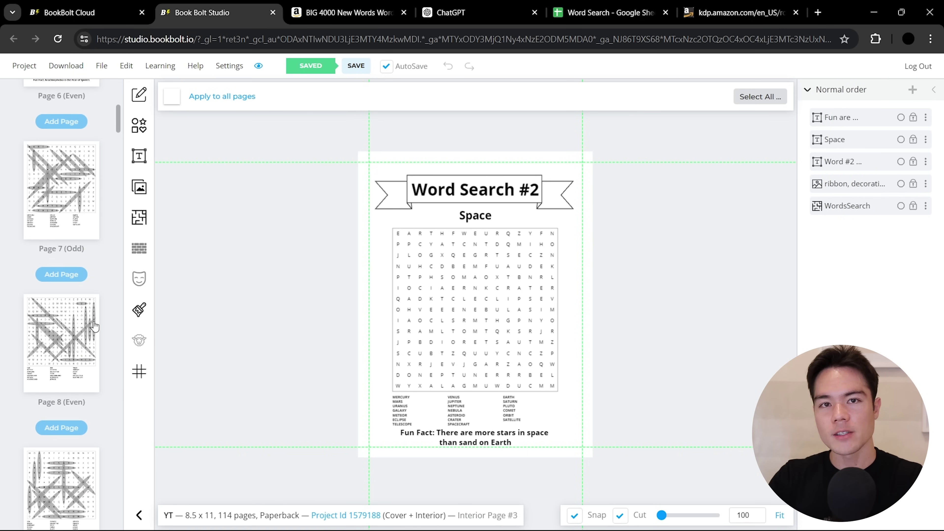
scroll(99, 329, up, 3)
scroll(95, 330, down, 8)
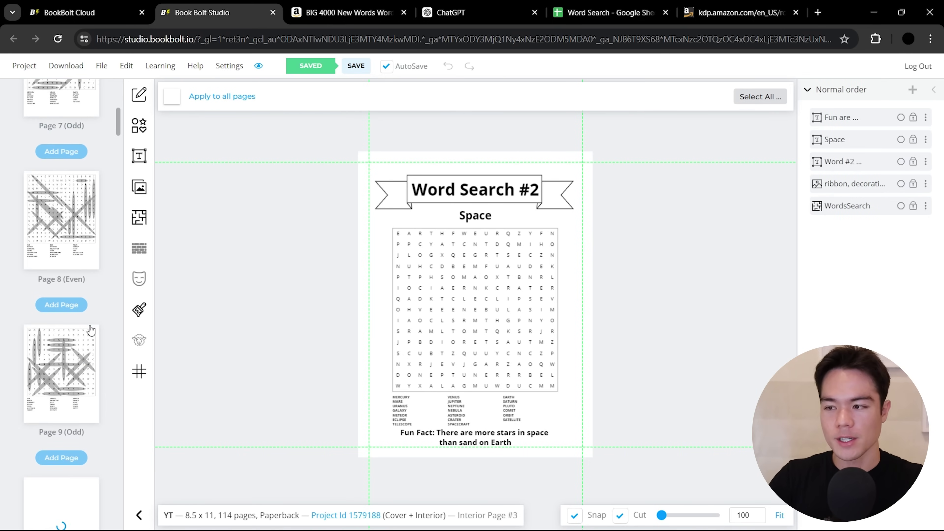
scroll(91, 330, up, 3)
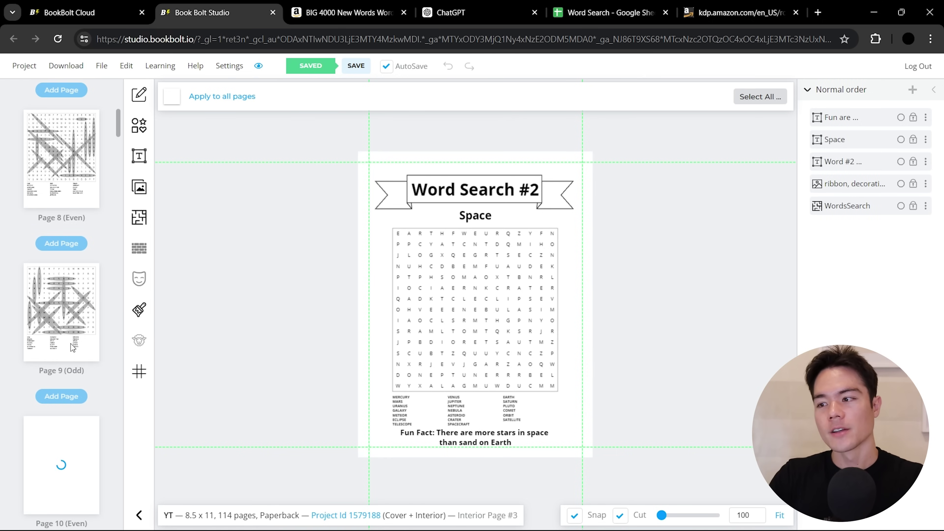
scroll(72, 348, up, 4)
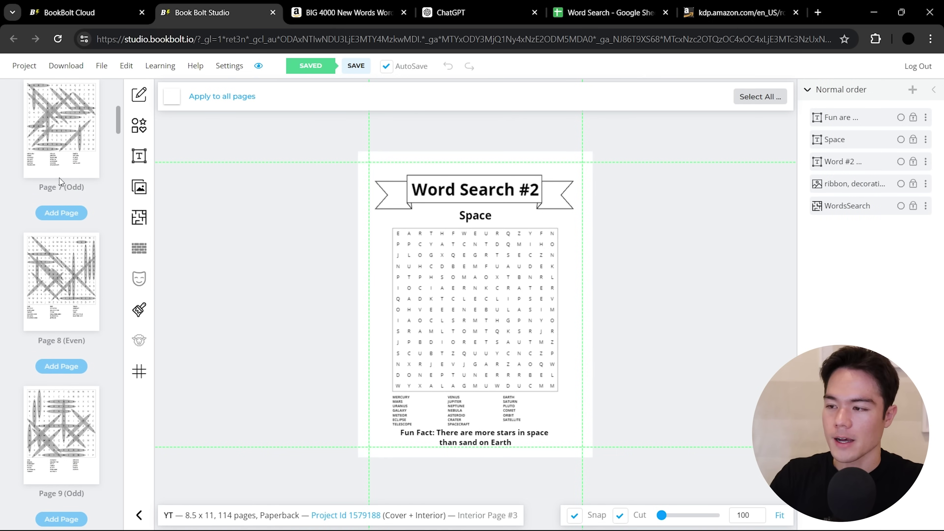
Shrink the Space puzzle's solution on page 7 to a small block and place it in the page's upper left area.
click(87, 145)
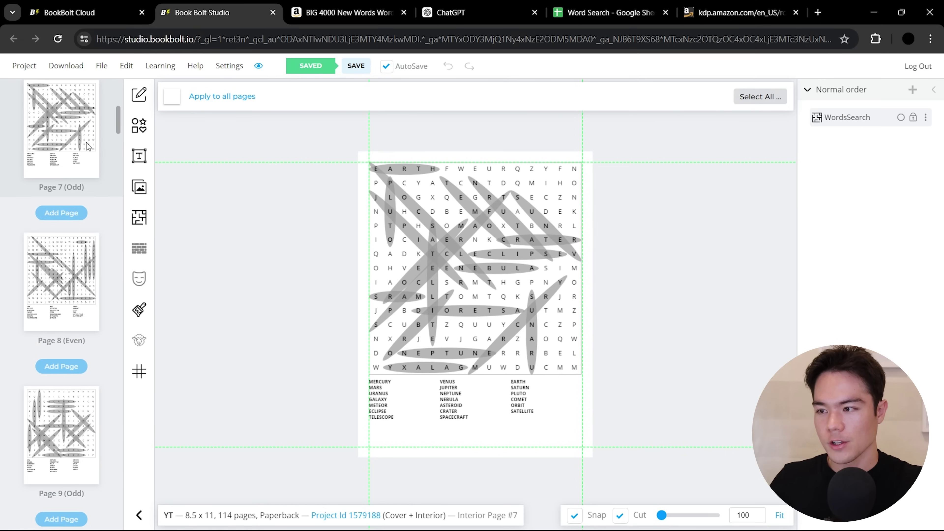
click(582, 447)
drag(582, 446, 438, 270)
drag(420, 220, 420, 256)
click(380, 174)
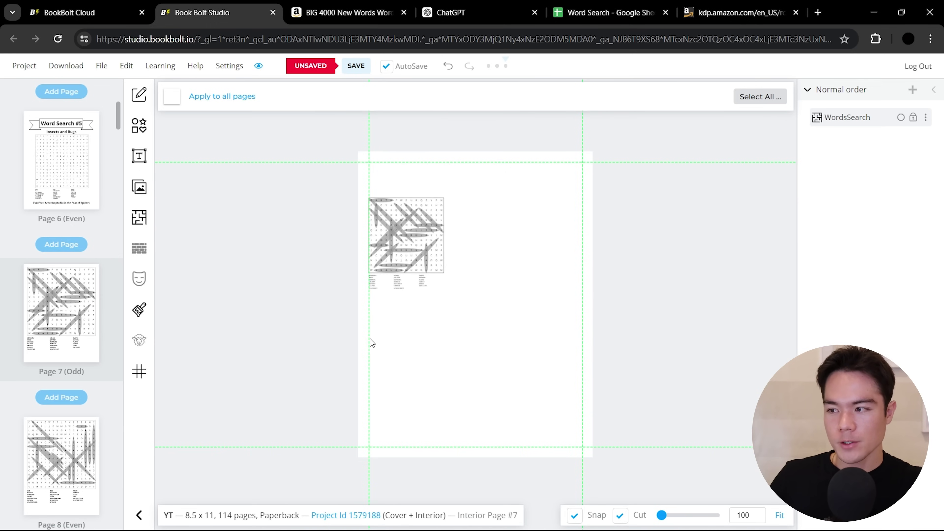
Copy the solution from page 8 onto page 7, shrink it to match the first solution and place it beside it.
scroll(85, 348, down, 3)
click(85, 348)
click(494, 283)
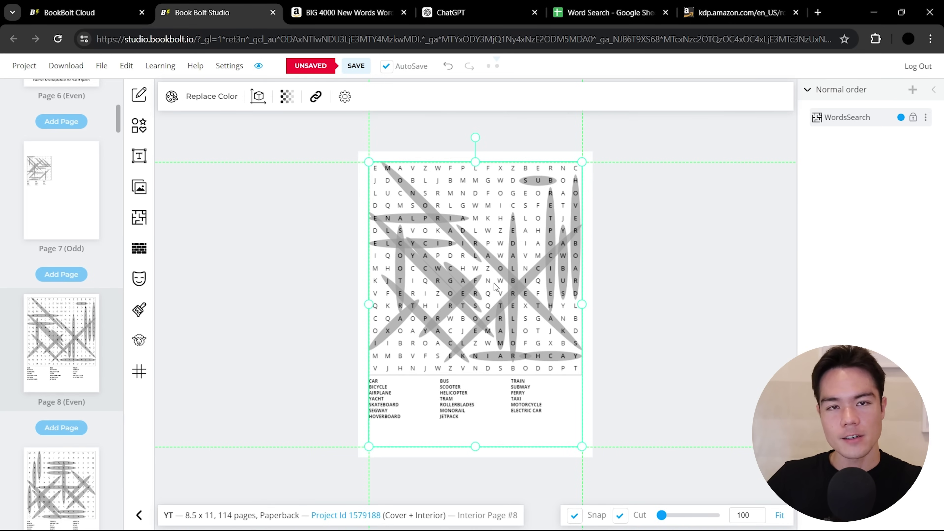
scroll(93, 327, up, 3)
click(92, 327)
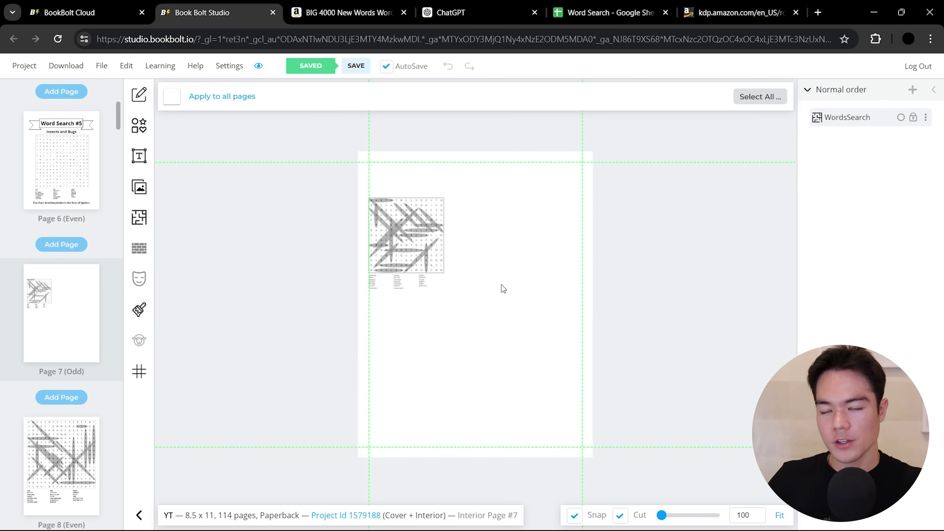
key(ctrl+v)
drag(369, 159, 495, 327)
drag(529, 376, 484, 247)
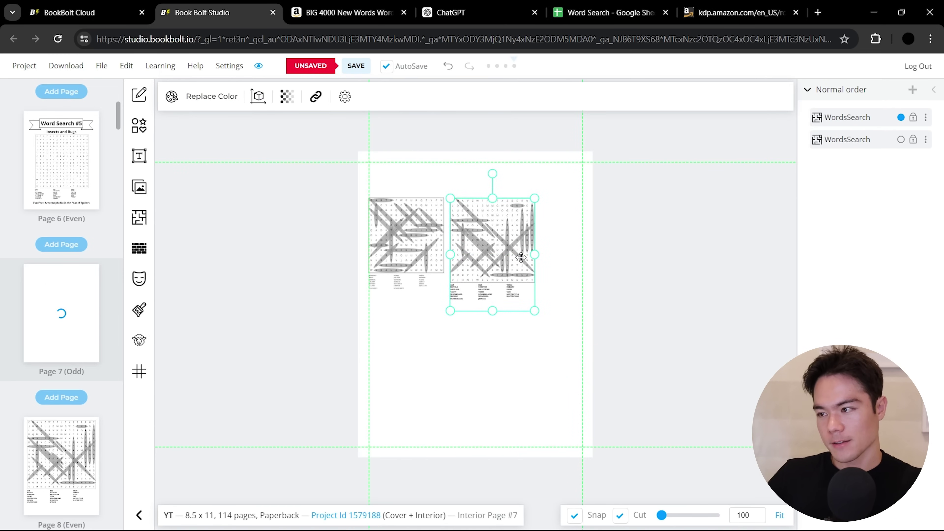
drag(532, 314, 525, 298)
drag(511, 254, 535, 254)
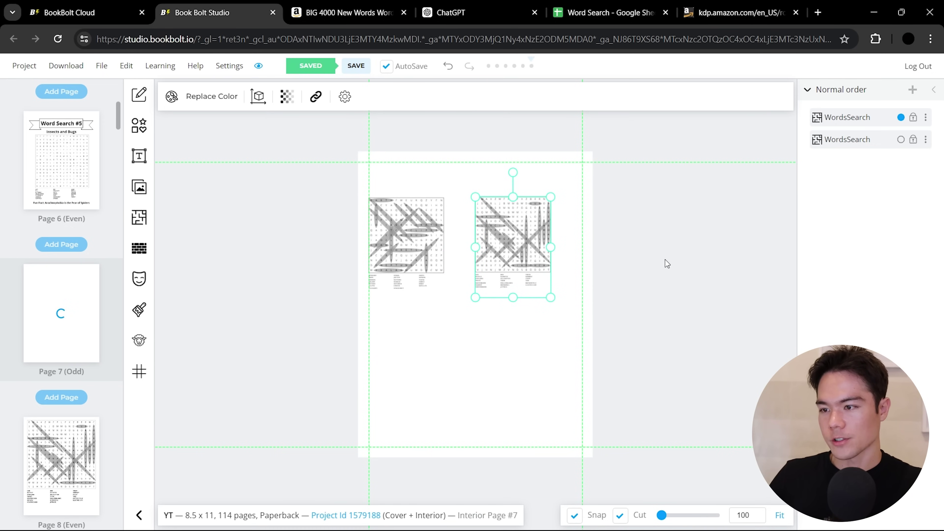
click(611, 240)
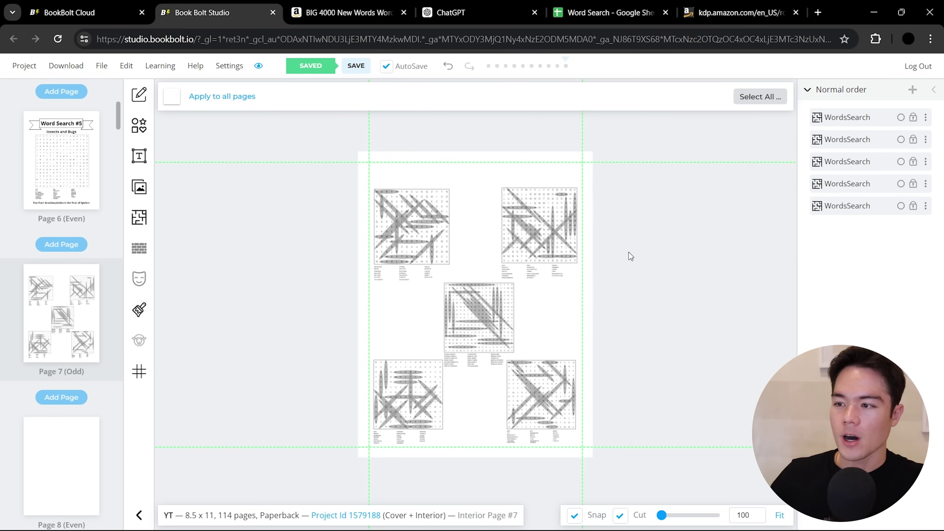
Add a heading to page 7, enlarged and centred above the five solutions.
click(138, 162)
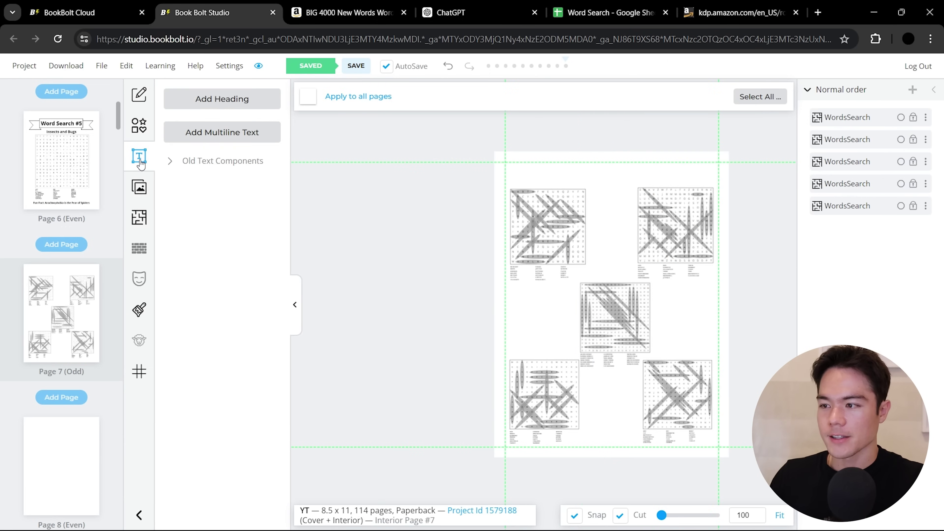
click(208, 104)
click(294, 305)
drag(476, 304, 517, 178)
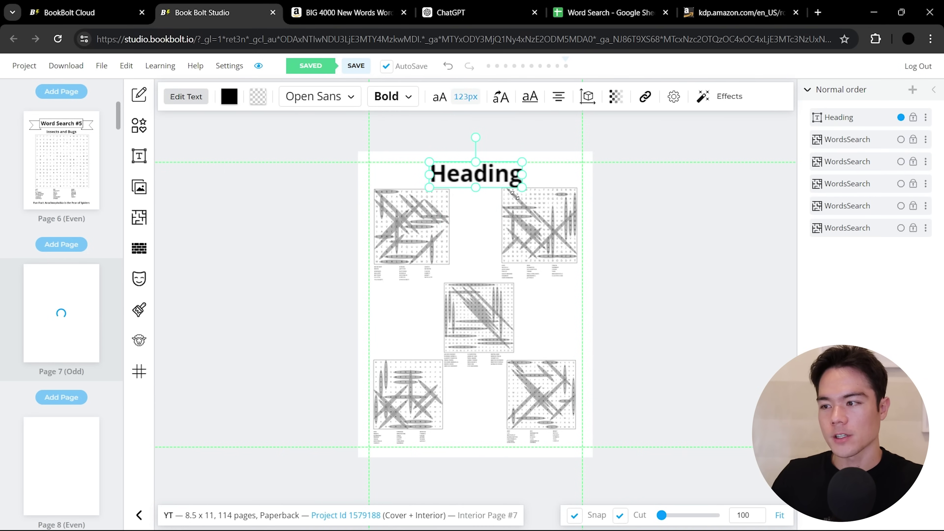
click(646, 201)
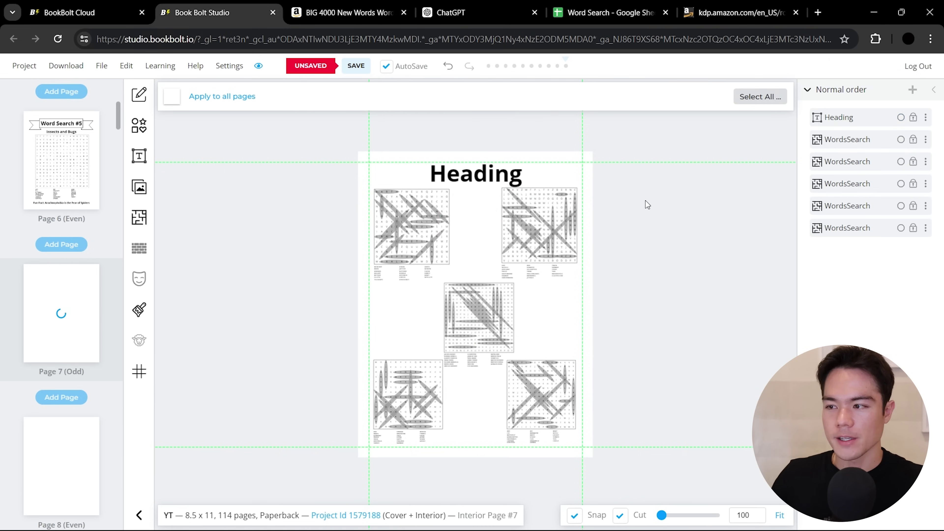
Change the page 7 heading text to "Puzzles 1-5 Solutions" and shrink it to fit within the page margins.
double_click(496, 176)
text(P)
key(BackSpace)
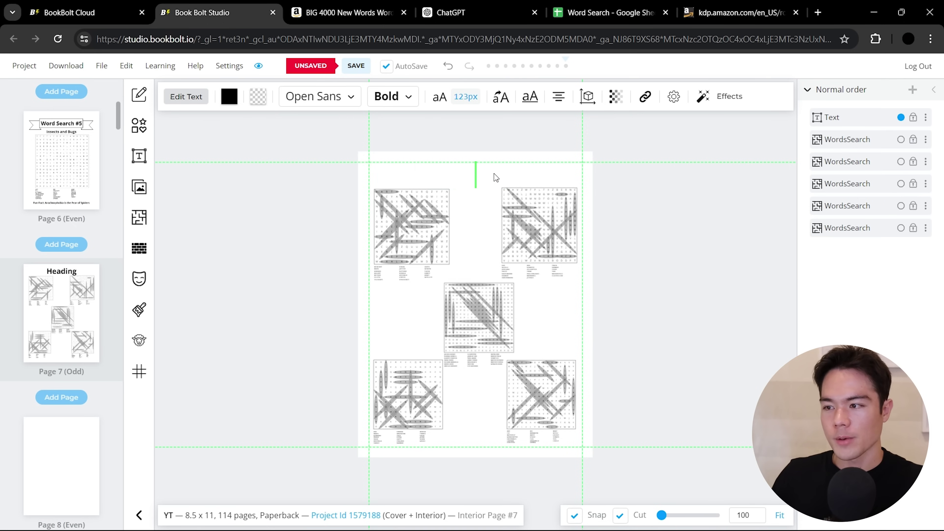
text(Puzzles)
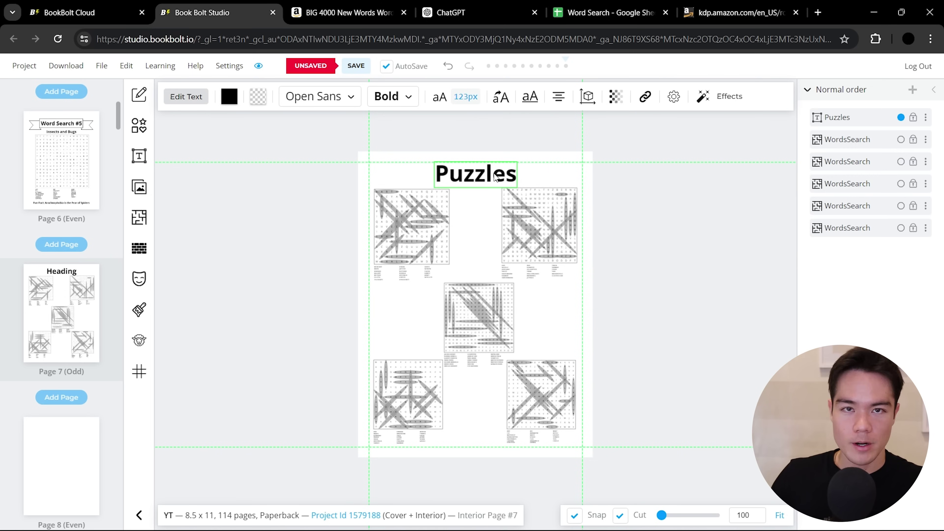
text( 1-5 Solutions)
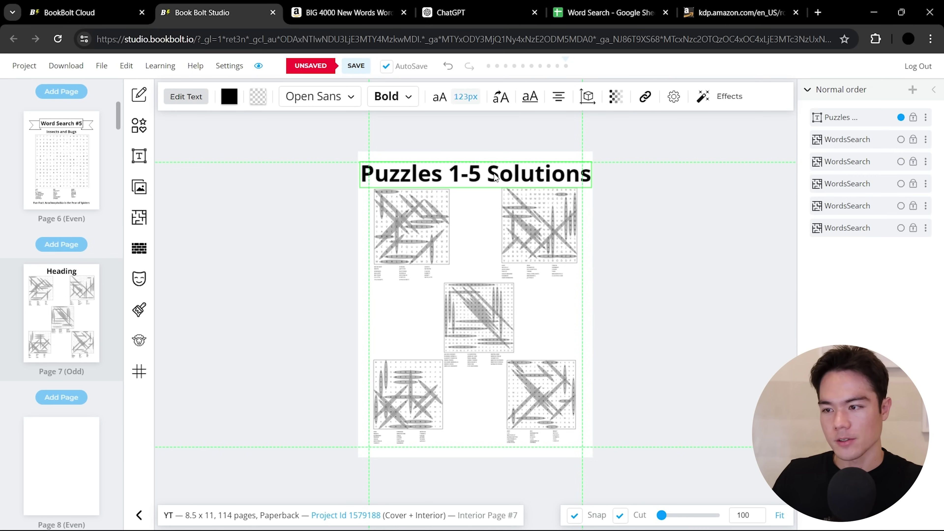
key(Escape)
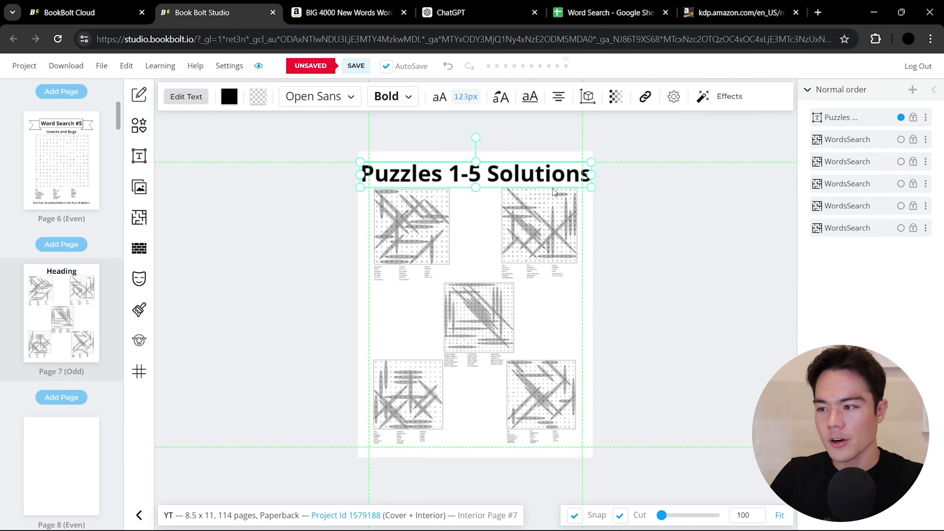
drag(591, 187, 528, 178)
click(615, 209)
click(535, 189)
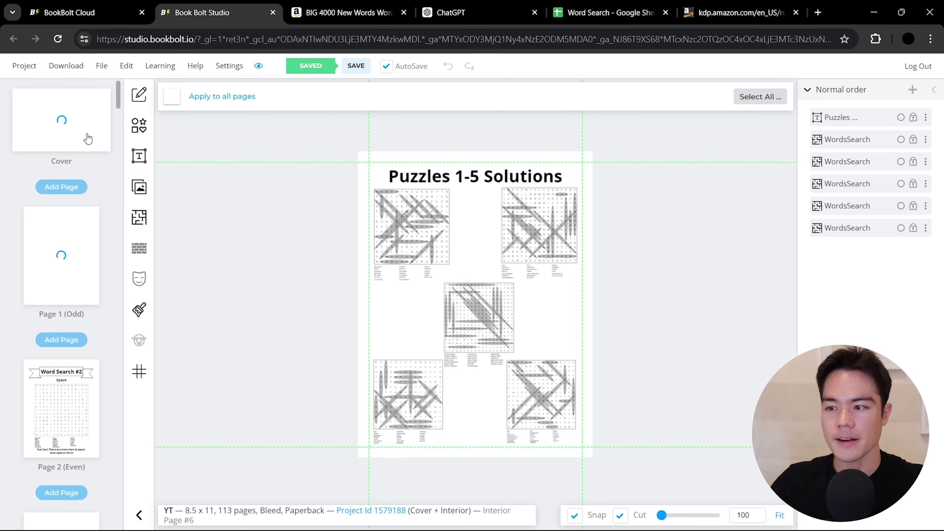
Add a rectangle to the cover page and stretch it over the entire back cover, spine and front cover.
click(87, 133)
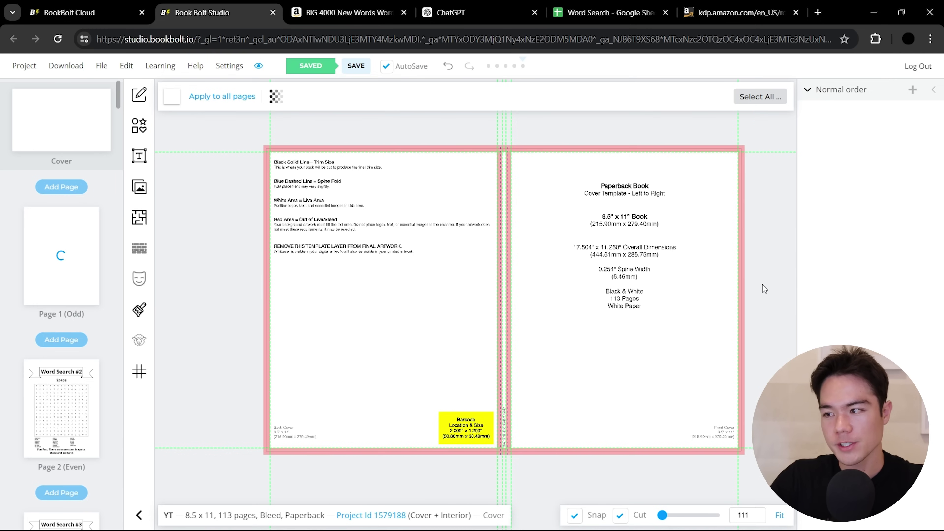
click(142, 133)
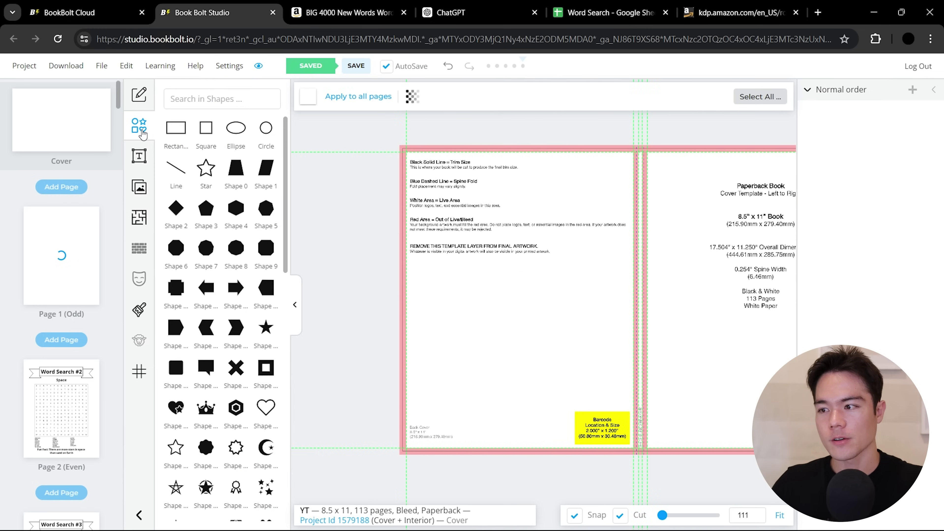
click(177, 135)
click(294, 306)
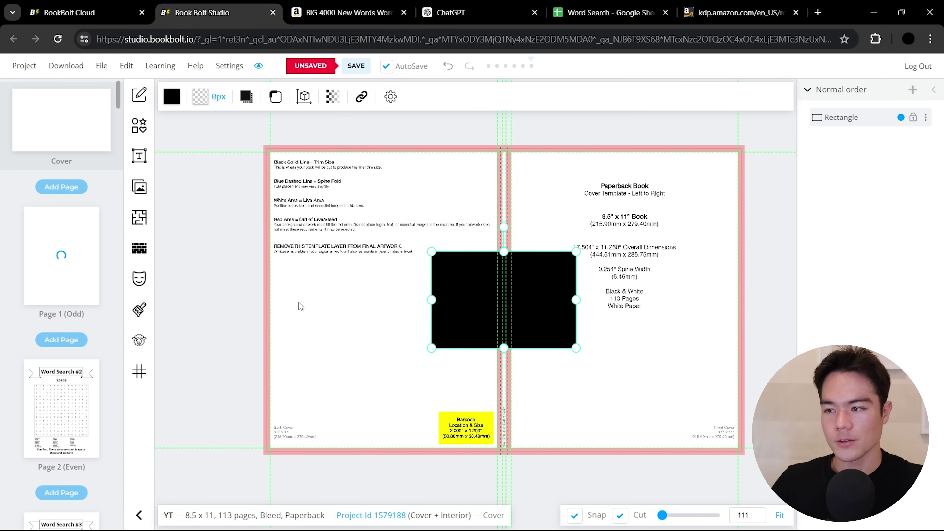
drag(458, 300, 292, 195)
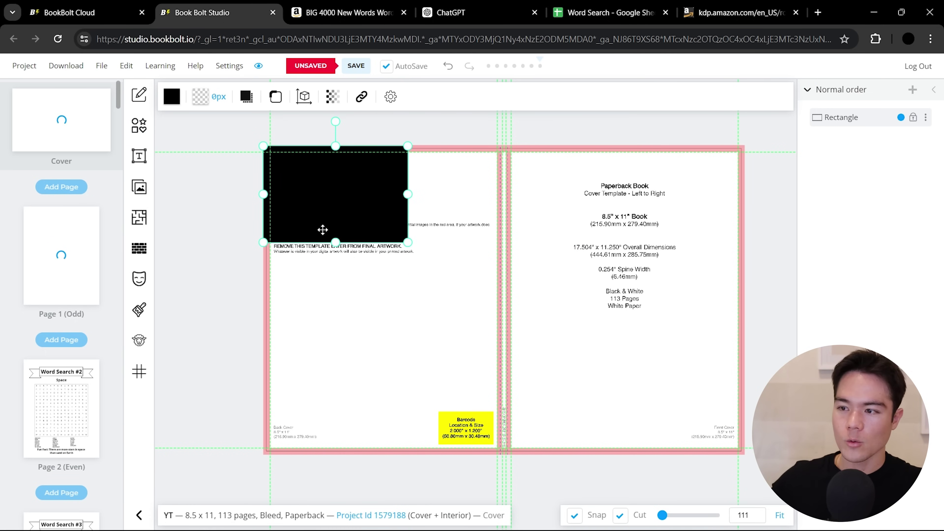
drag(335, 243, 338, 459)
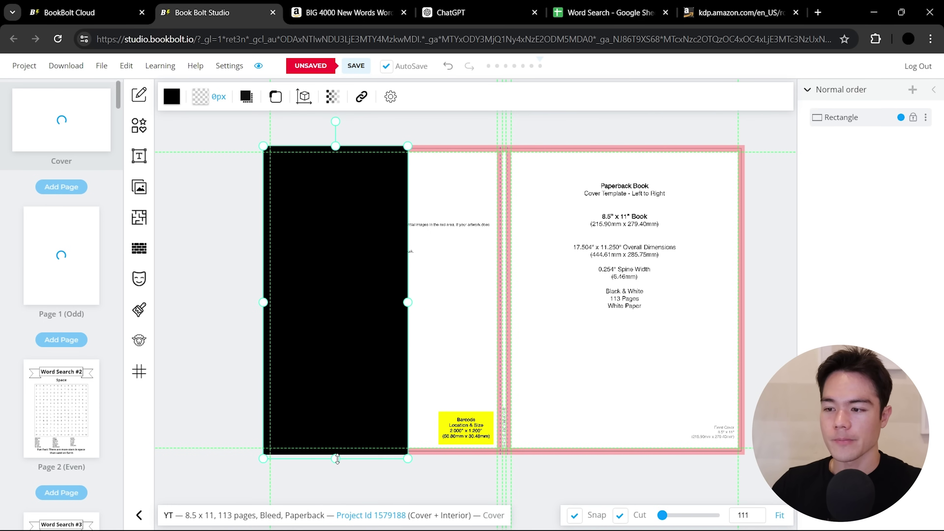
drag(406, 301, 771, 297)
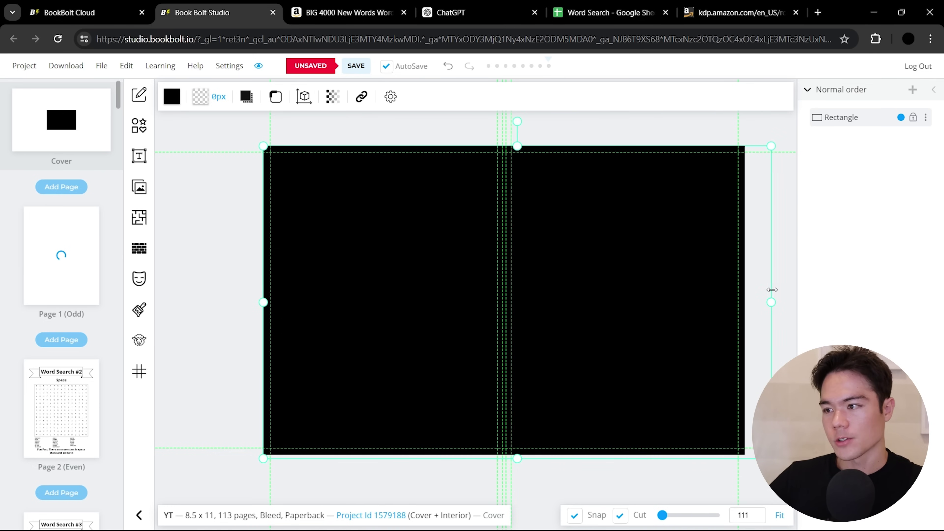
Fill the cover's background rectangle with light grey #CBCBCB.
click(171, 97)
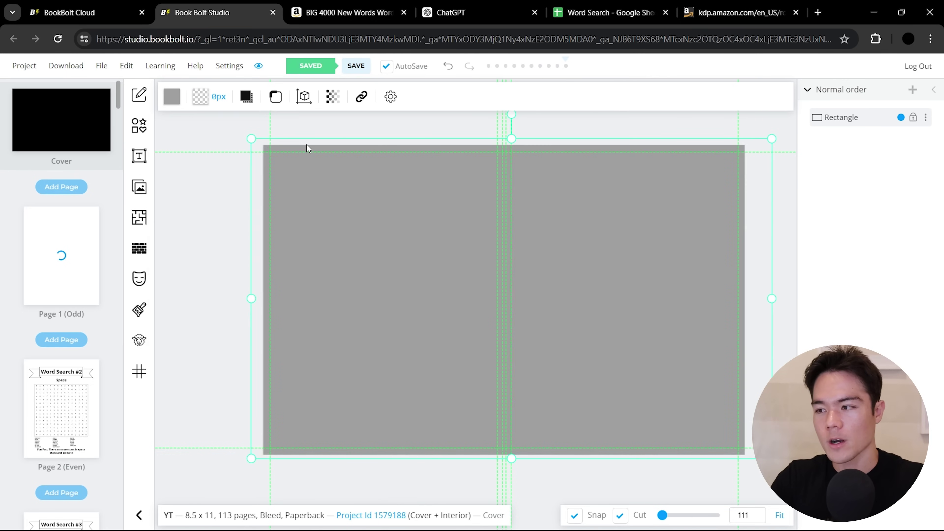
click(303, 148)
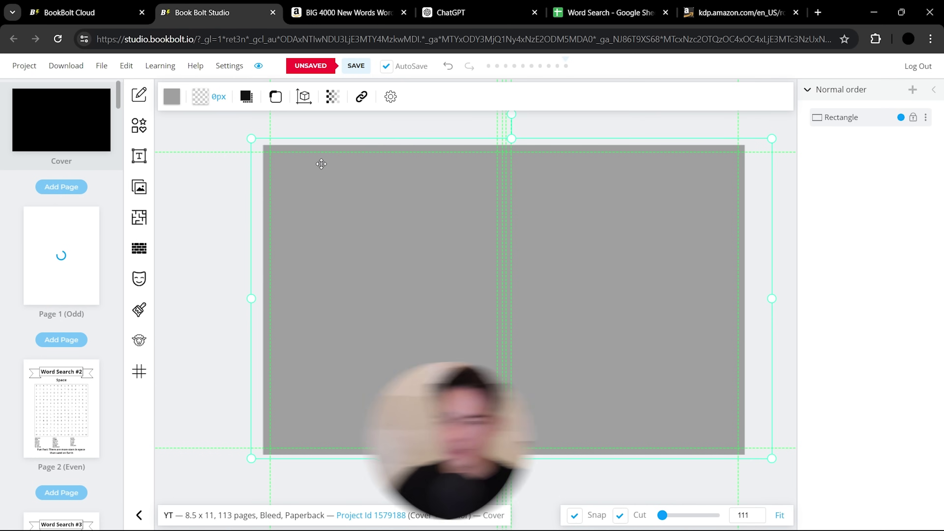
click(172, 96)
mouse_move(166, 203)
mouse_down()
mouse_move(165, 188)
mouse_move(171, 195)
mouse_move(162, 195)
mouse_up()
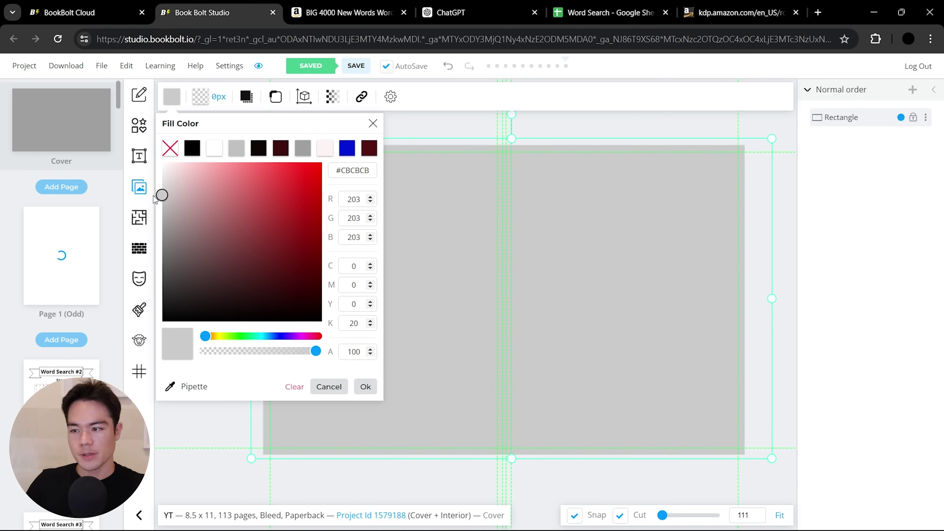
click(365, 387)
click(224, 319)
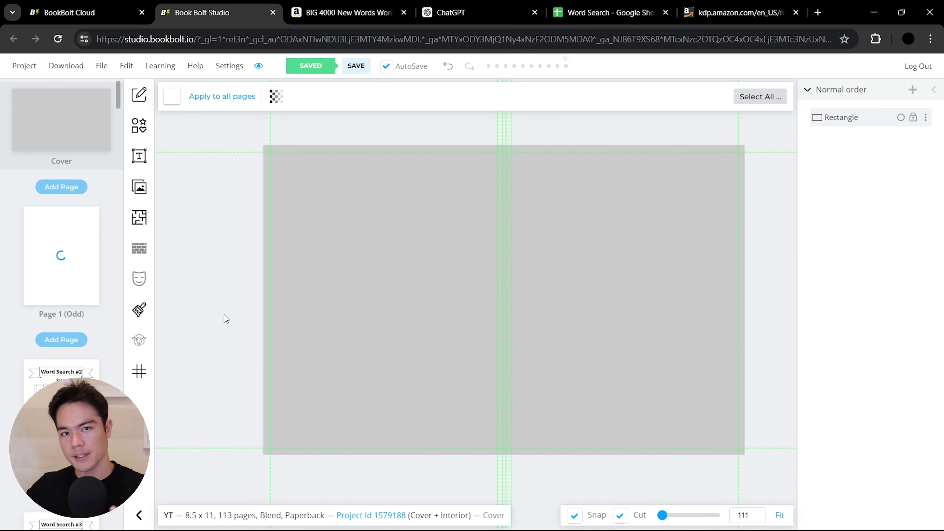
Add a heading reading "WORD SEARCH" and place it centred near the upper edge of the front cover.
click(141, 159)
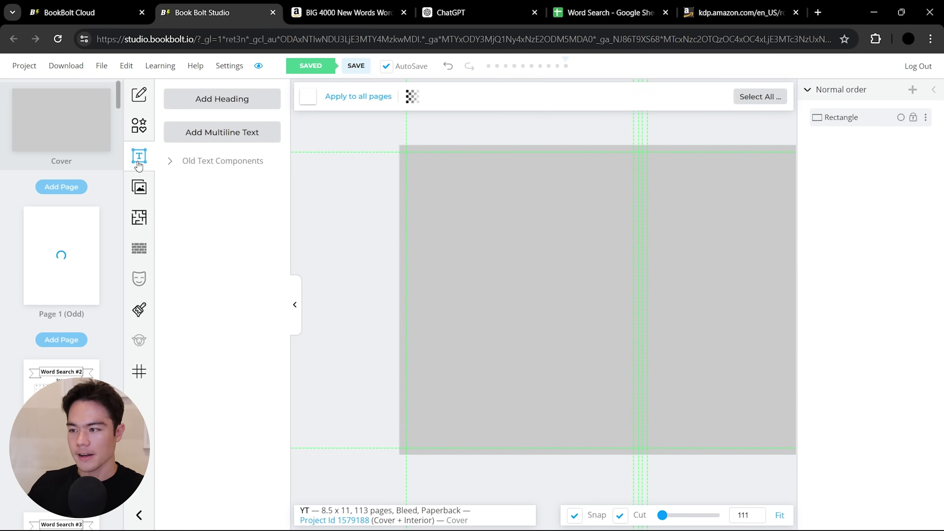
click(228, 106)
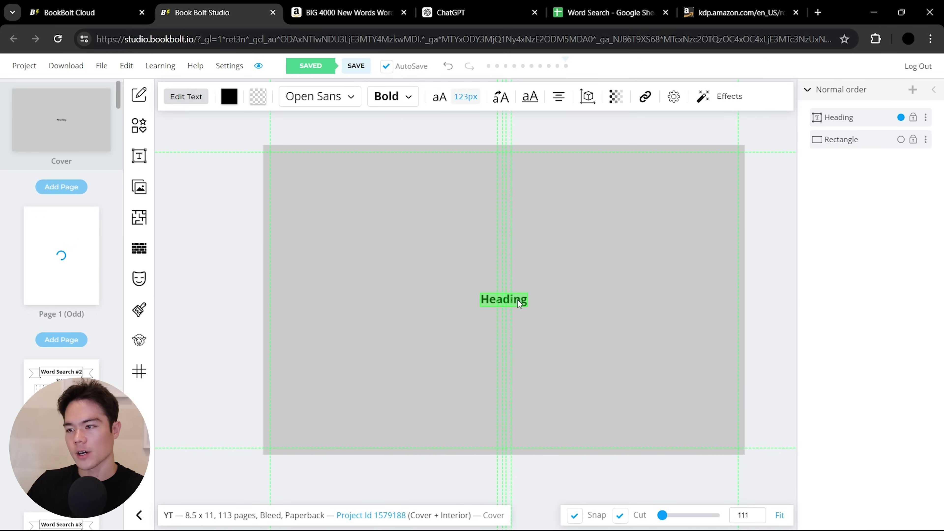
text(WORD SEARCH)
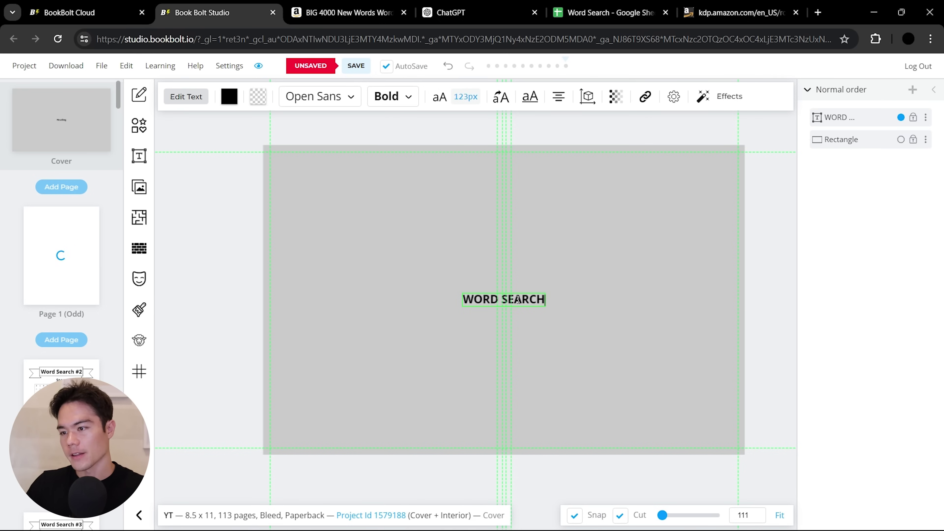
click(539, 303)
click(530, 302)
drag(530, 302, 650, 190)
click(485, 136)
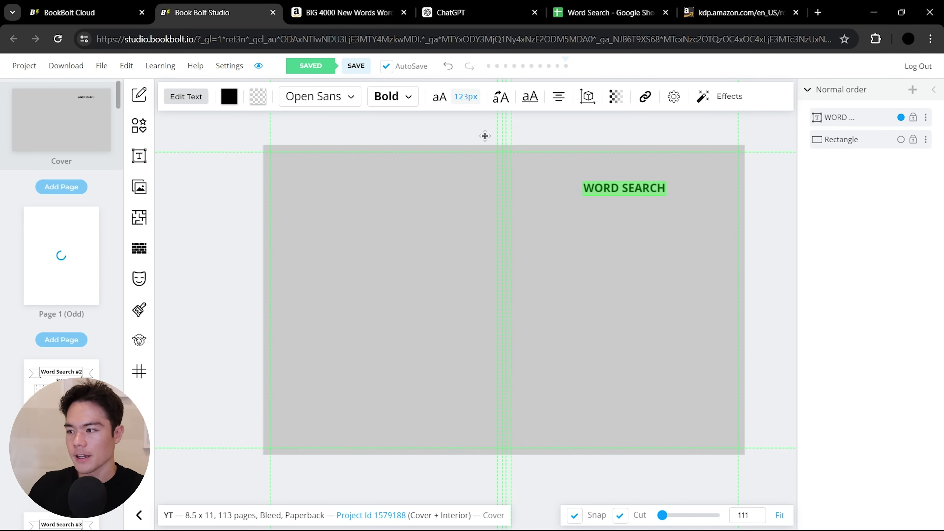
Change the font of the WORD SEARCH title to Aoboshi One.
click(325, 97)
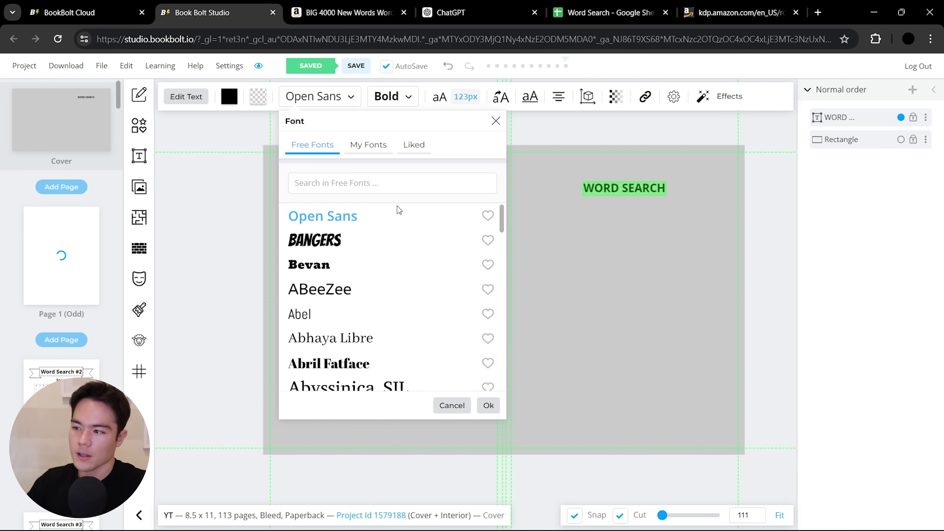
scroll(394, 267, down, 5)
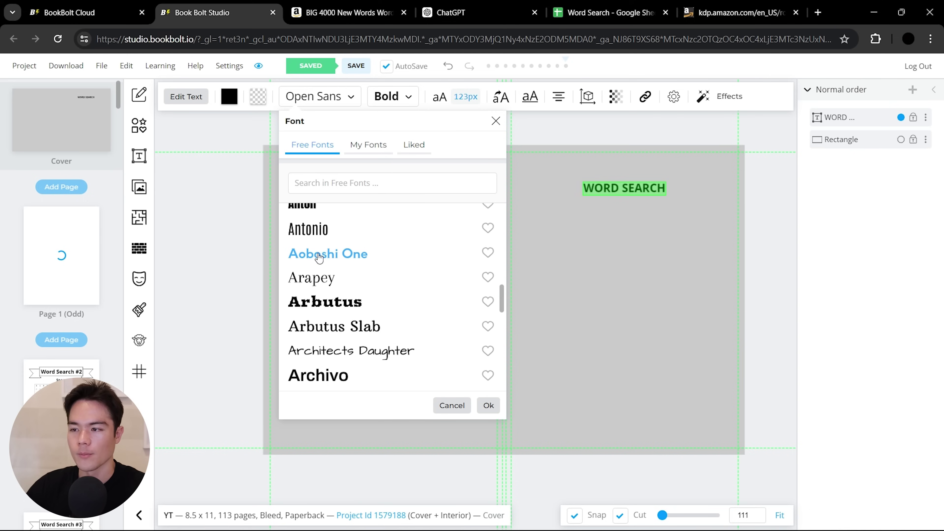
click(333, 255)
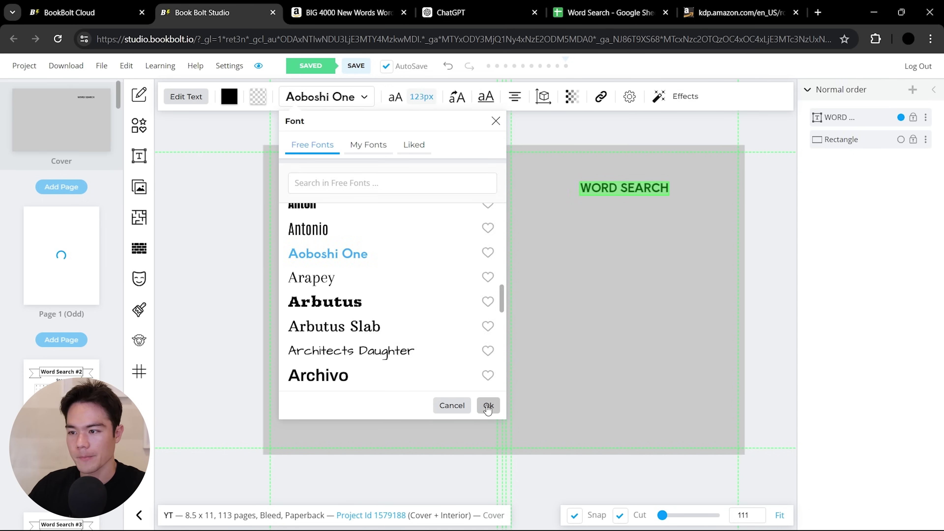
click(487, 405)
Enlarge the WORD SEARCH title to span about two thirds of the front cover's width, keeping it centred.
click(609, 190)
click(609, 189)
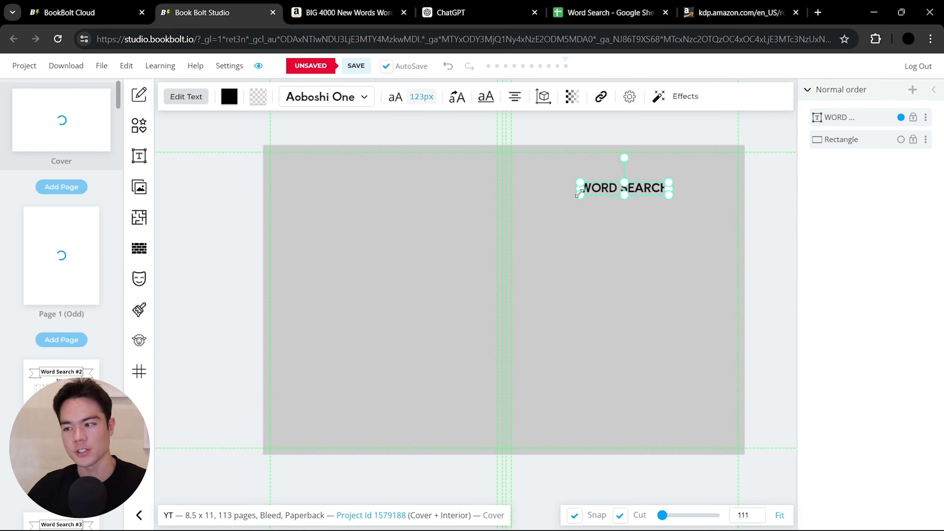
drag(578, 194, 546, 219)
drag(605, 208, 630, 209)
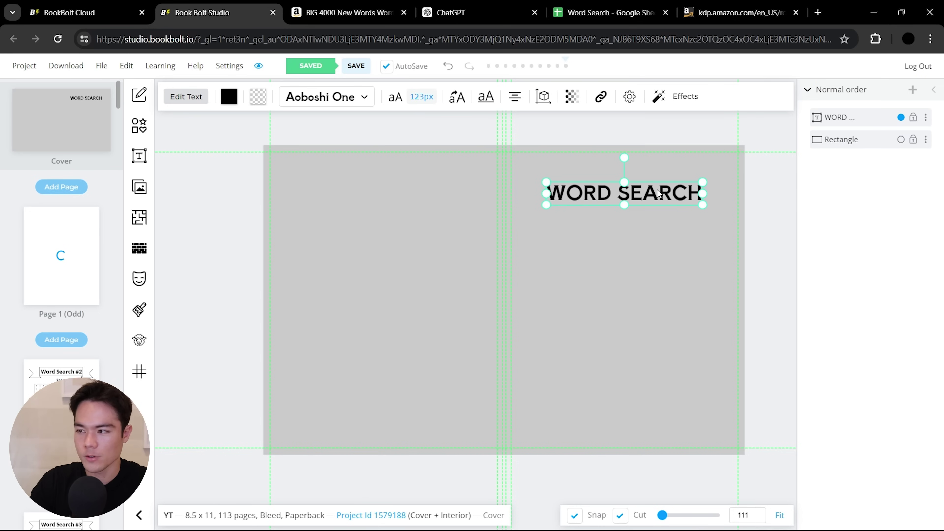
Apply the Block Shadow text effect to the WORD SEARCH title.
click(684, 99)
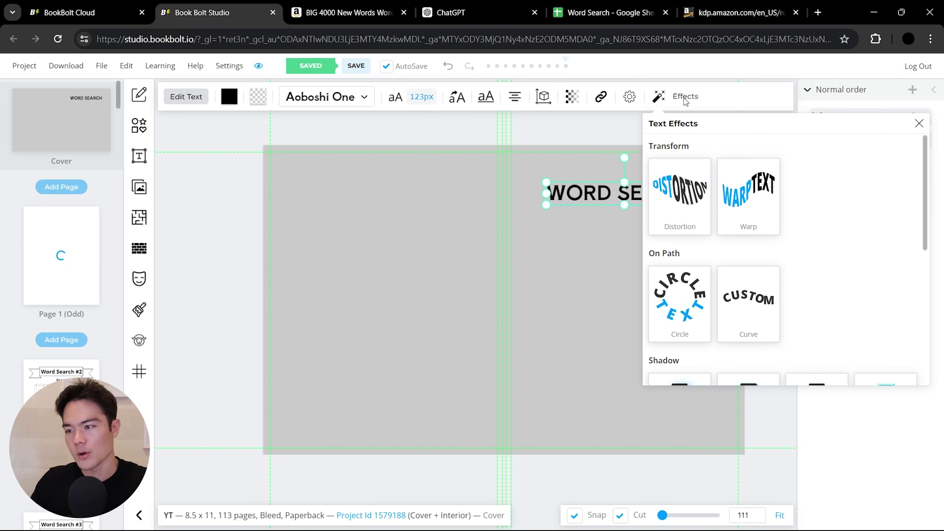
scroll(825, 214, down, 5)
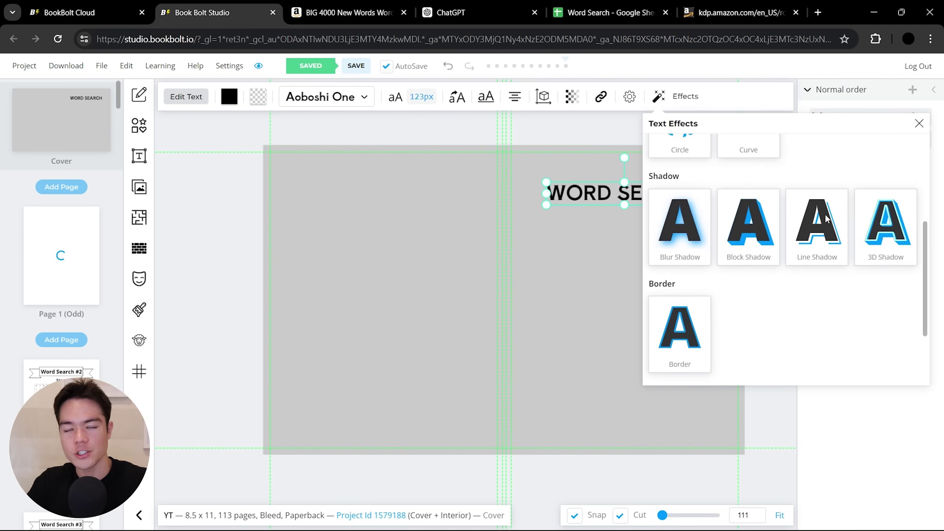
scroll(825, 219, down, 2)
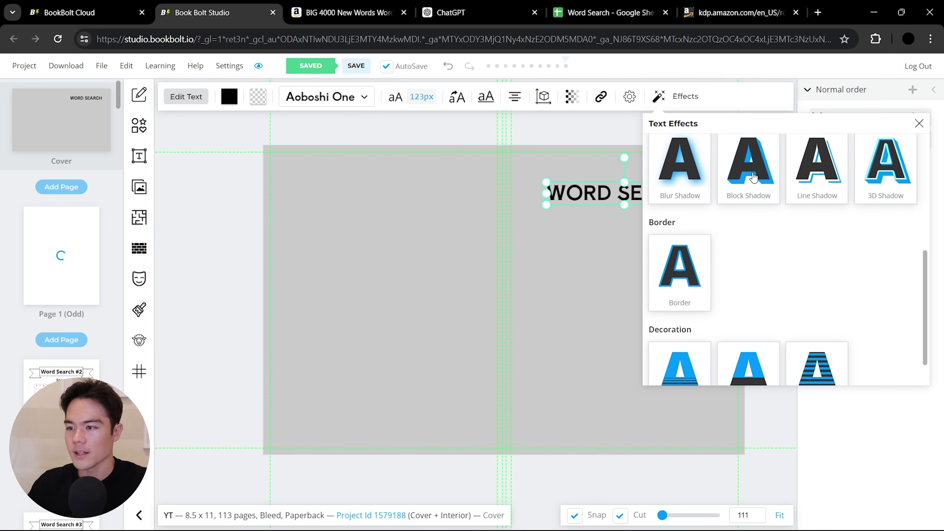
click(762, 178)
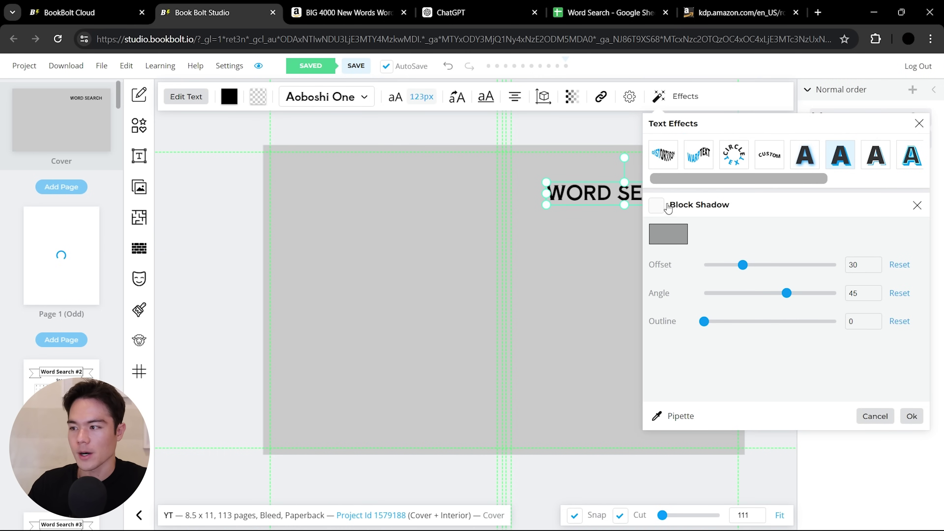
click(657, 206)
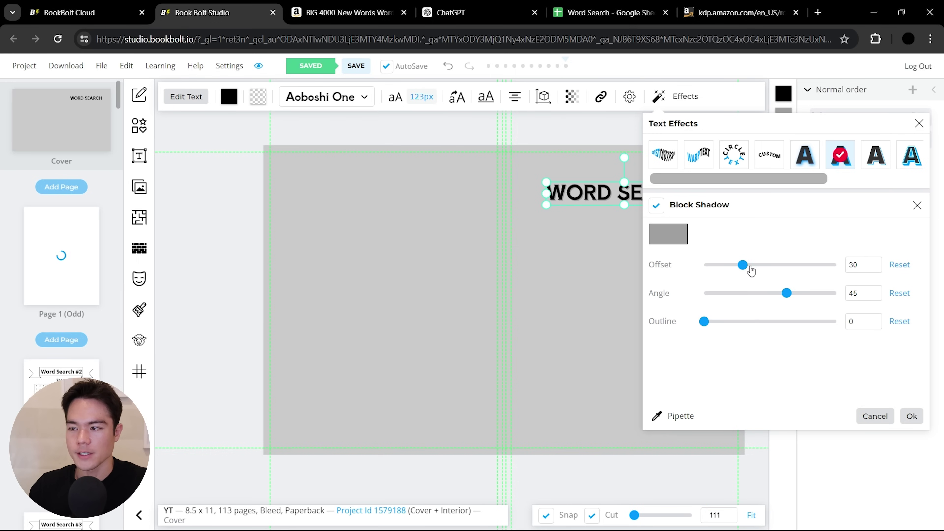
Set the title's block shadow offset to 1 and its angle to 0.
drag(747, 267, 701, 268)
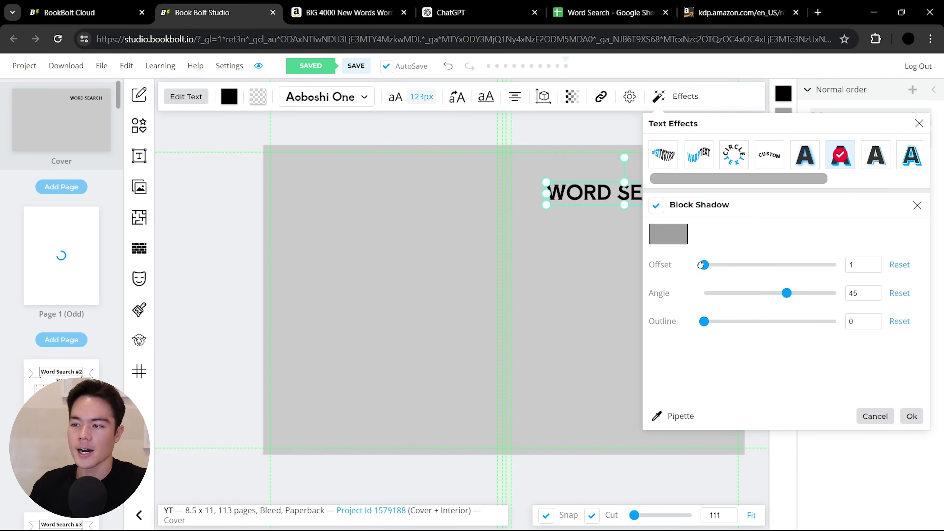
drag(710, 293, 771, 294)
drag(855, 293, 841, 295)
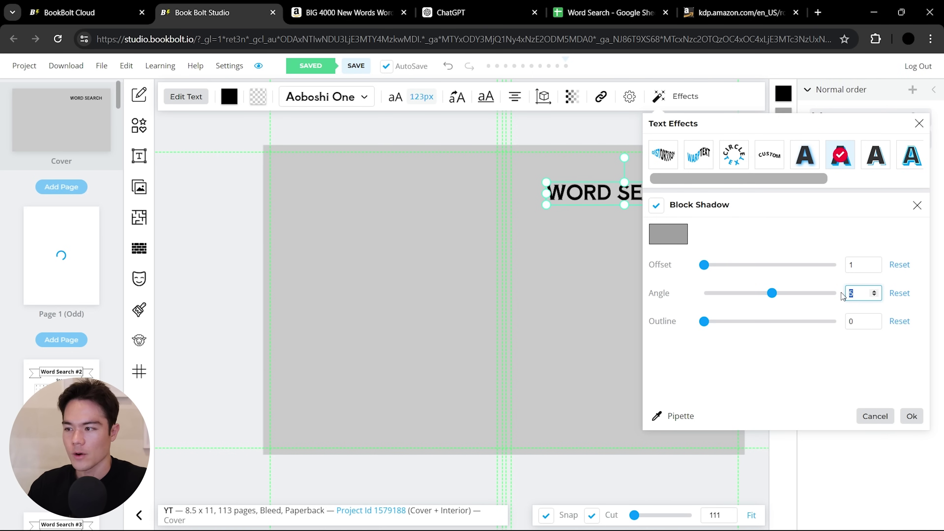
text(0)
Colour the title's block shadow white (#FFFFFF) and set its outline to 100.
drag(704, 322, 814, 321)
click(683, 234)
click(714, 153)
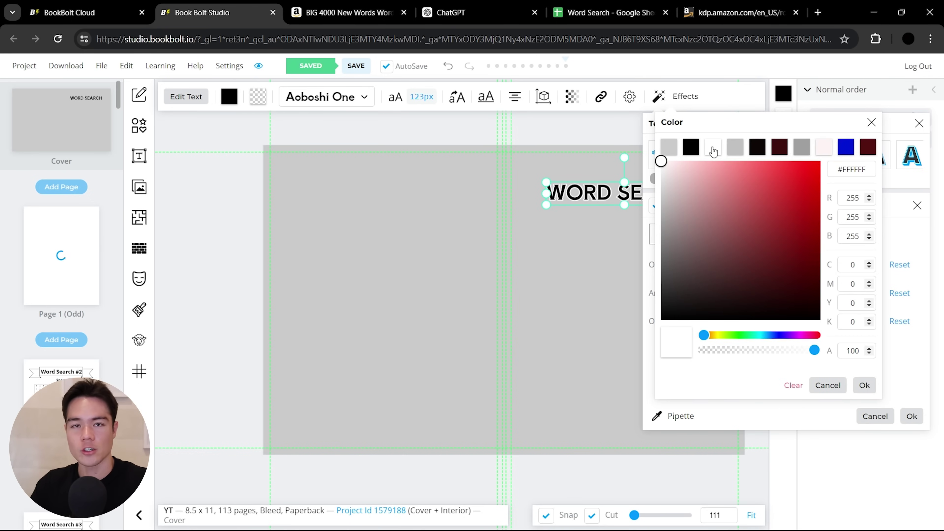
click(871, 395)
drag(814, 321, 842, 326)
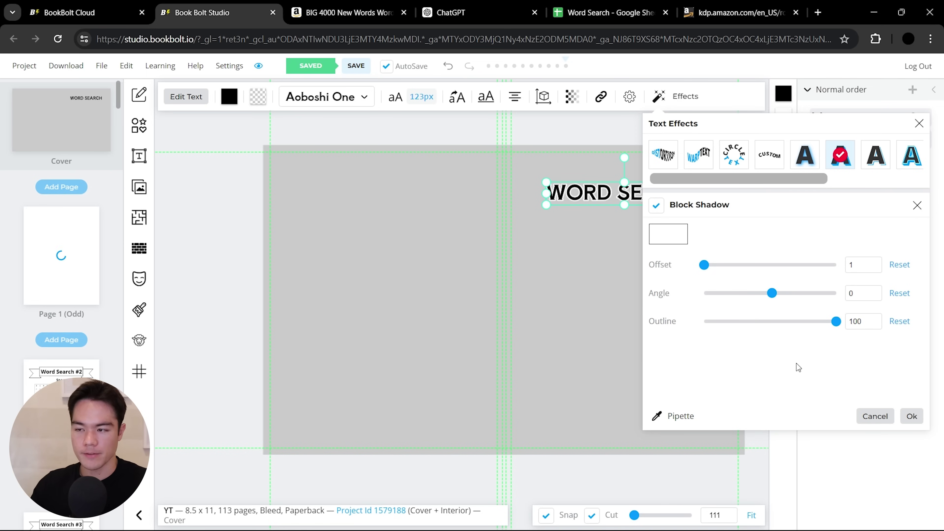
click(911, 416)
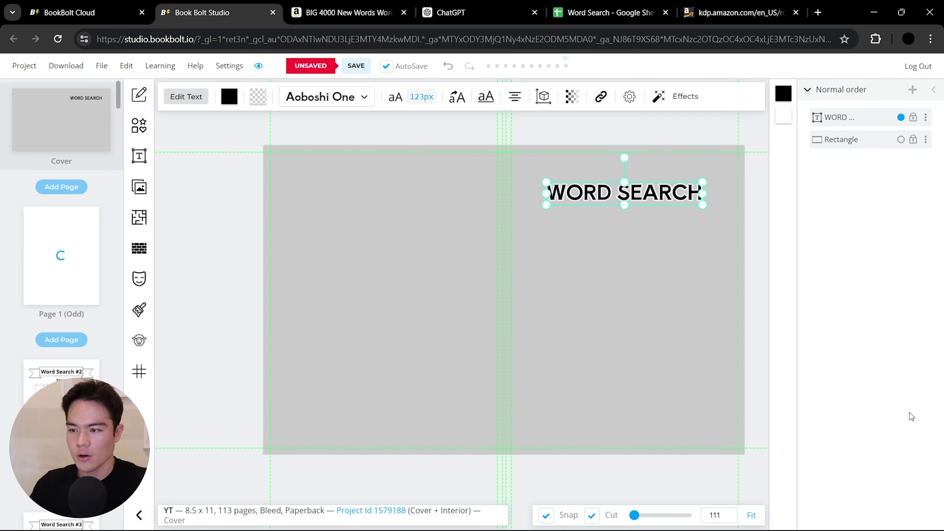
Add the Fade decoration effect to the WORD SEARCH title and colour it red #FA0E0E.
click(680, 100)
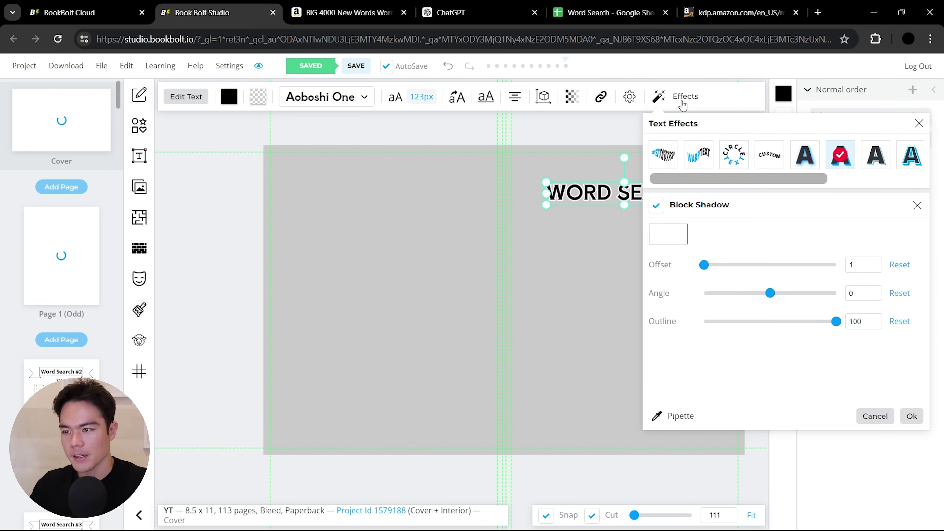
drag(814, 175, 915, 173)
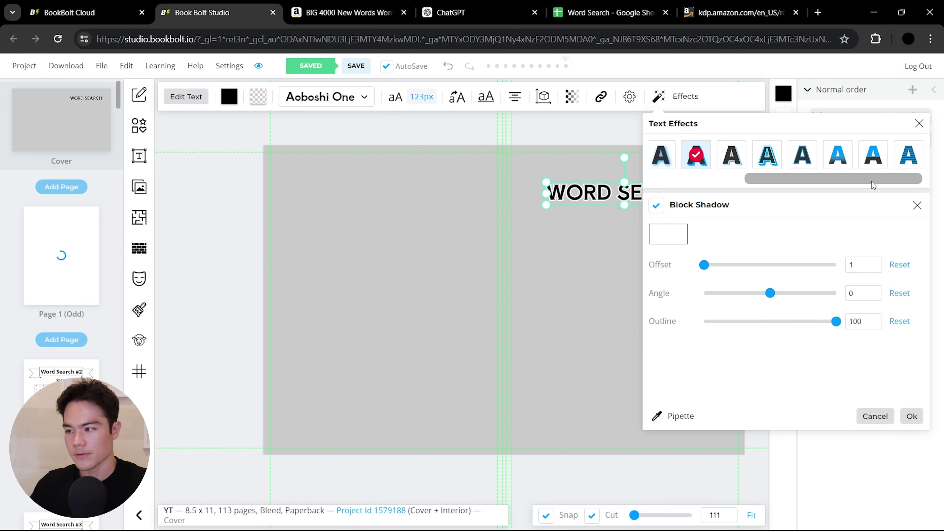
click(837, 159)
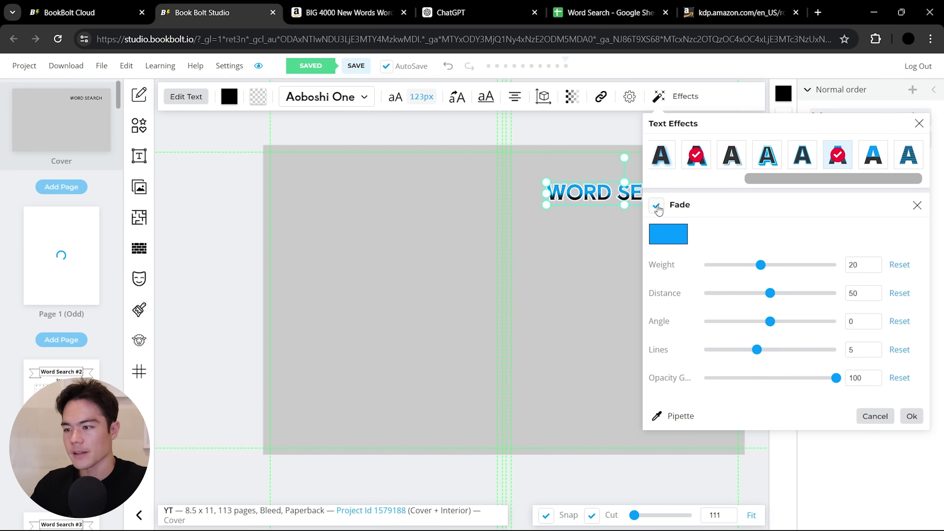
click(670, 229)
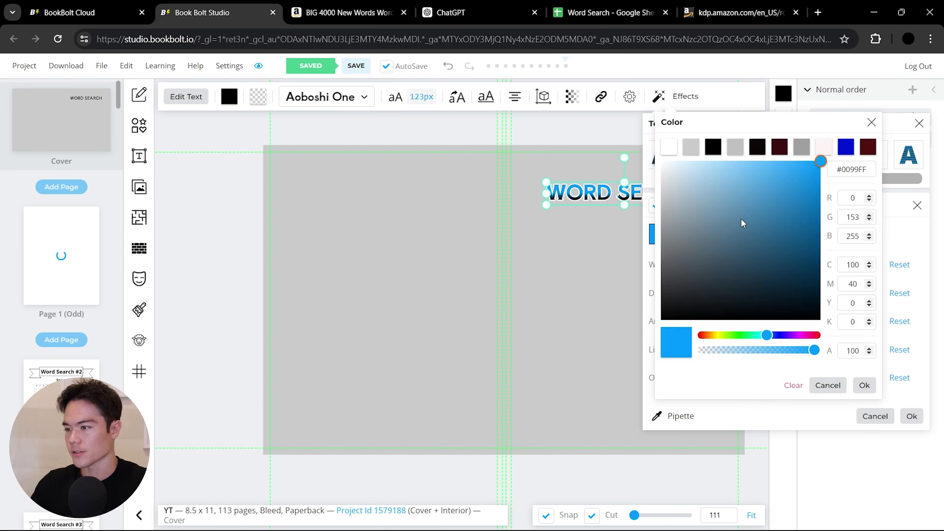
drag(769, 335, 703, 335)
click(811, 165)
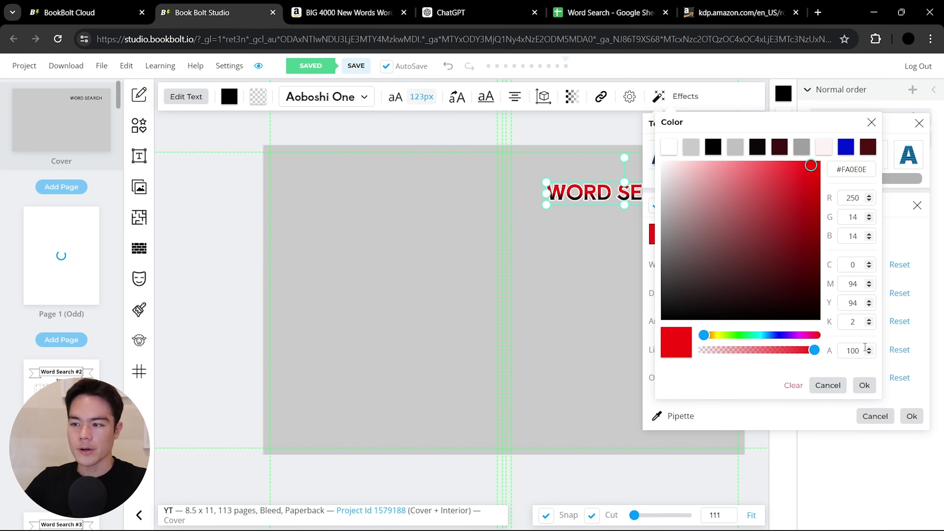
click(865, 386)
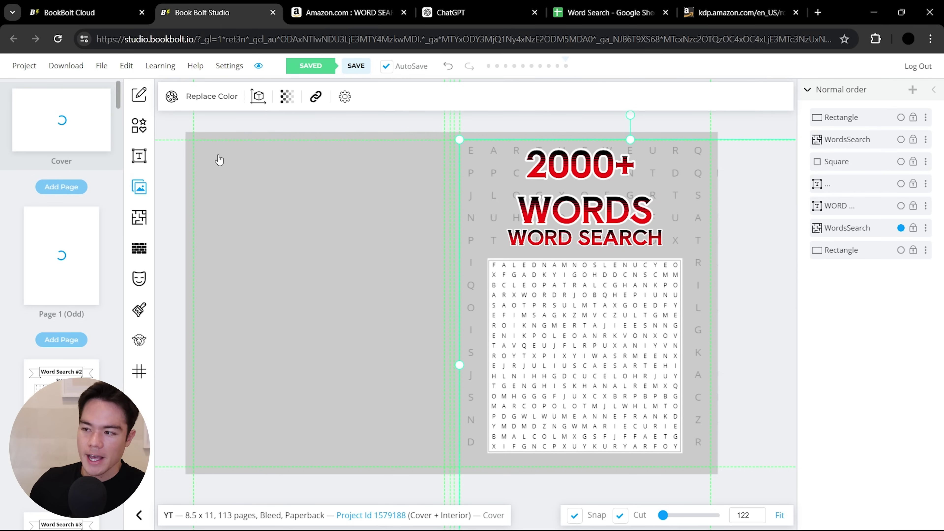
Add the uploaded Magnifying-Glass.png image over the lower-left corner of the front cover's puzzle grid and deselect everything.
click(138, 187)
click(69, 84)
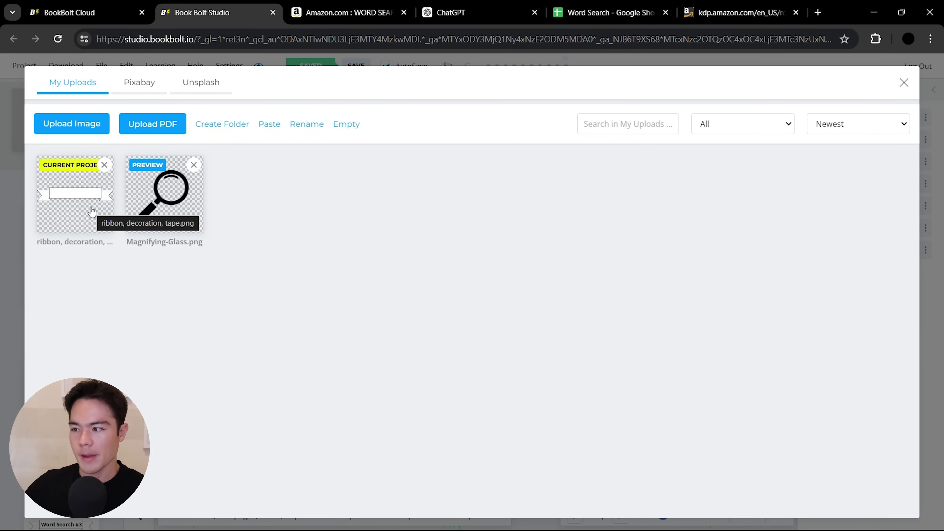
click(151, 195)
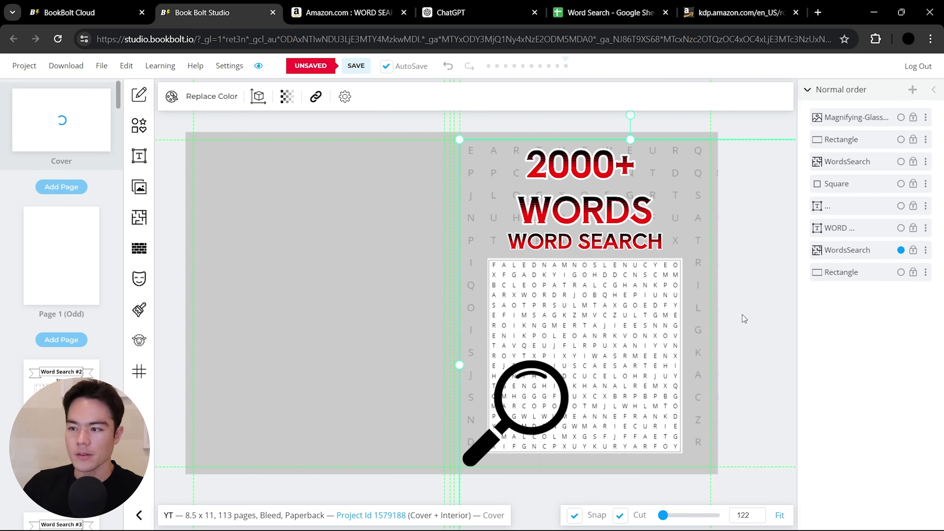
click(910, 376)
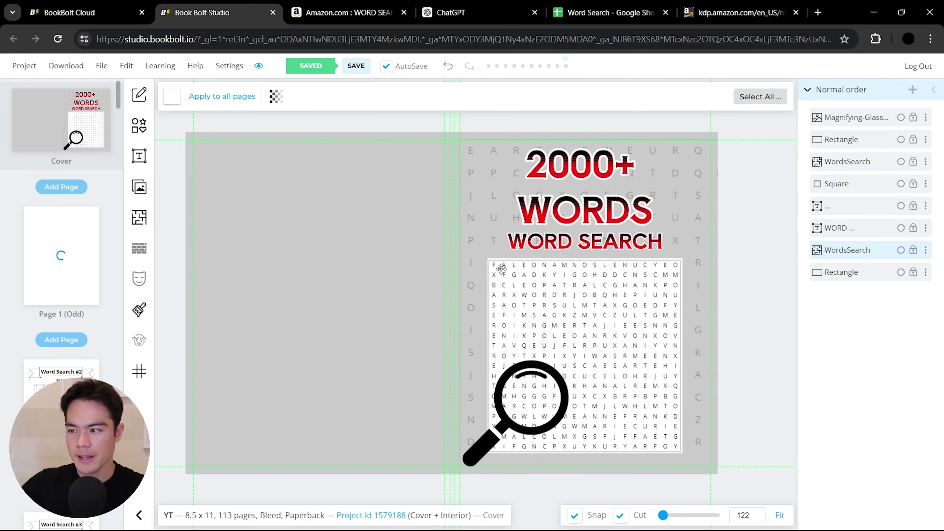
Download the current project in CMYK for printed books.
click(68, 67)
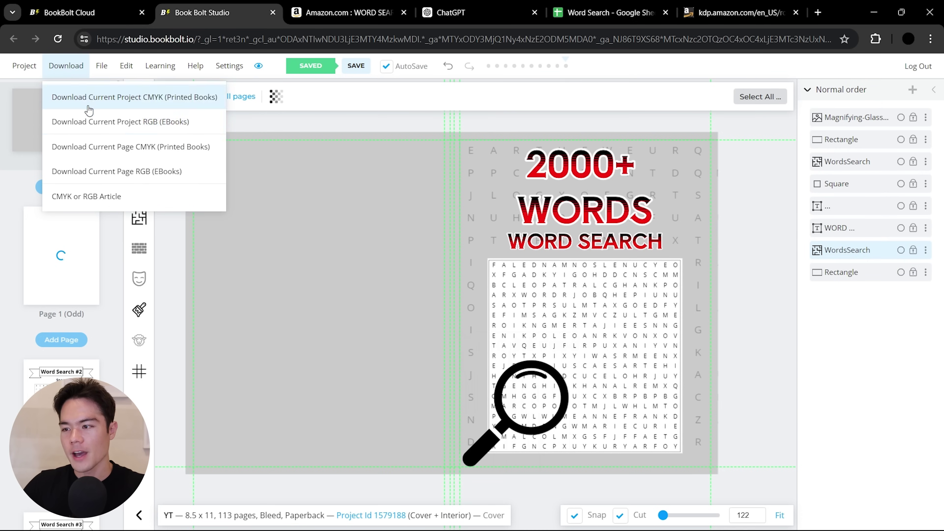
click(146, 100)
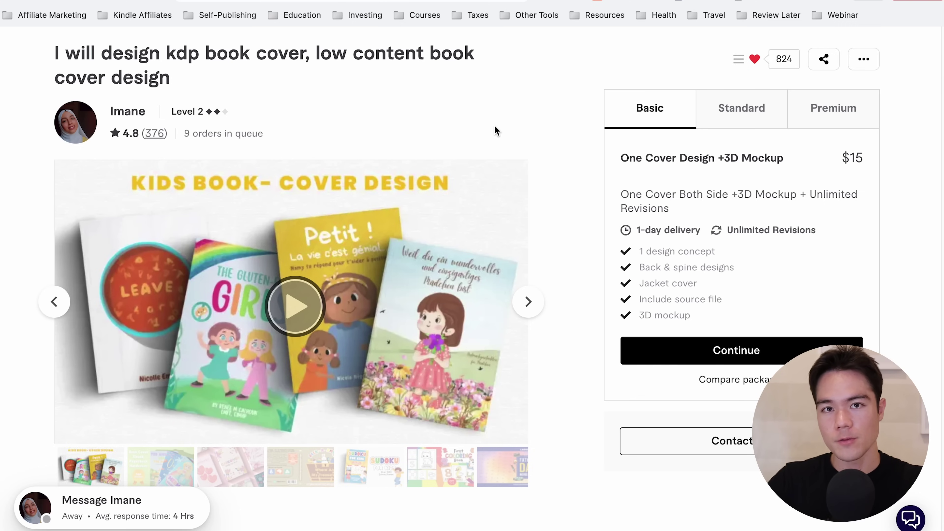
Examine the sample book covers in the gallery of the Fiverr gig for KDP and low content book cover design.
scroll(529, 217, up, 1)
scroll(529, 217, down, 1)
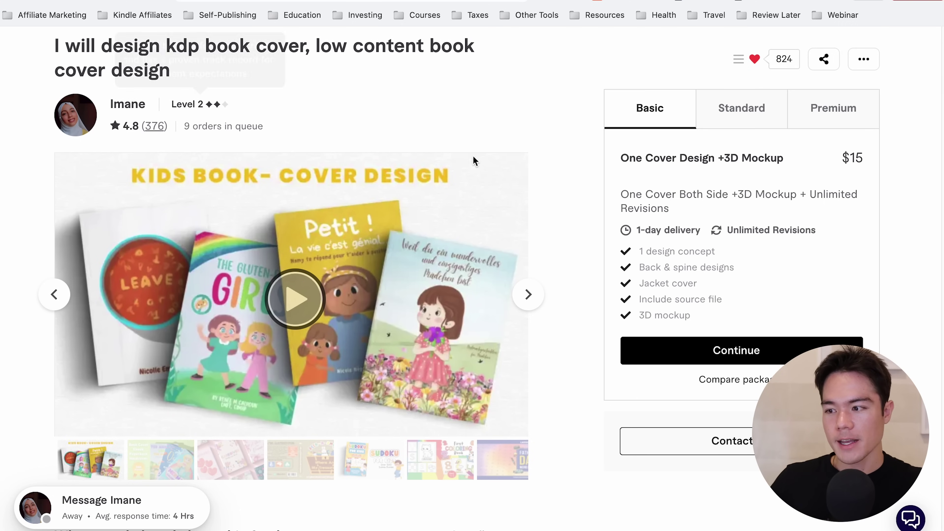
click(531, 286)
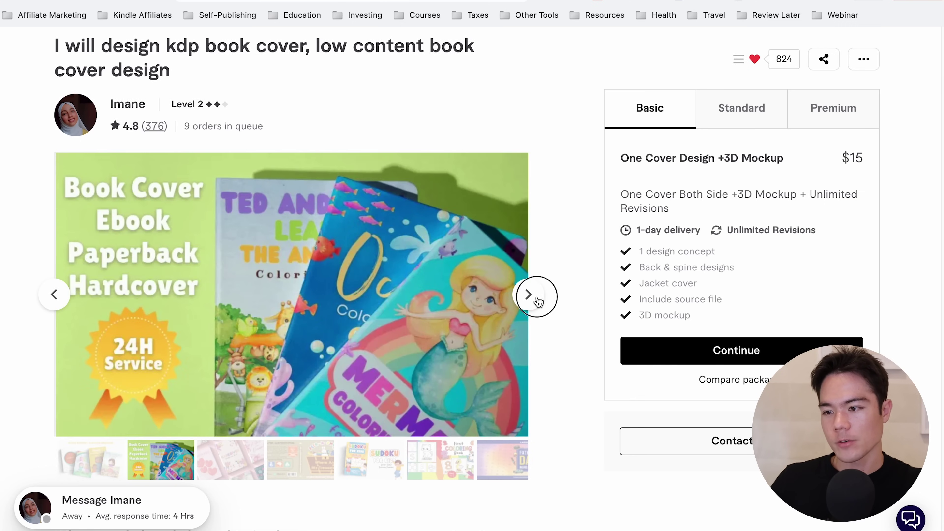
click(536, 299)
click(538, 301)
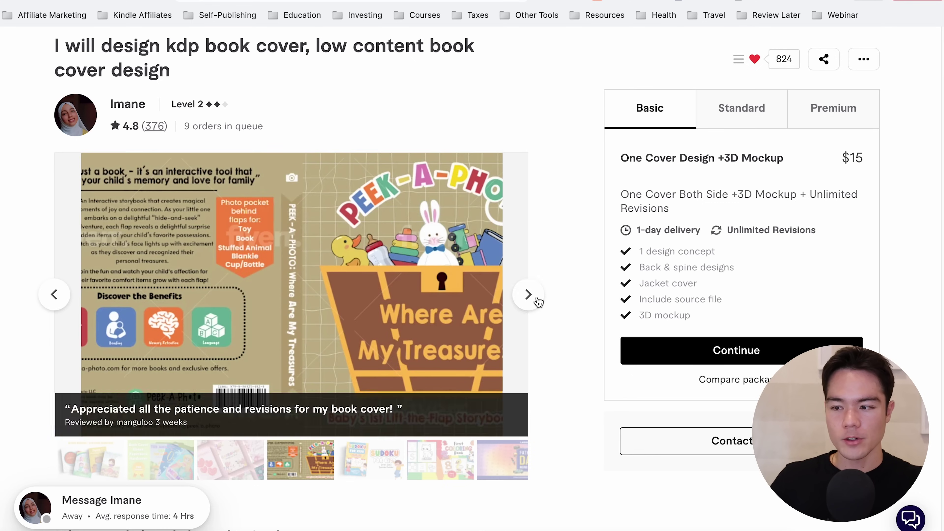
click(537, 301)
click(537, 302)
click(537, 301)
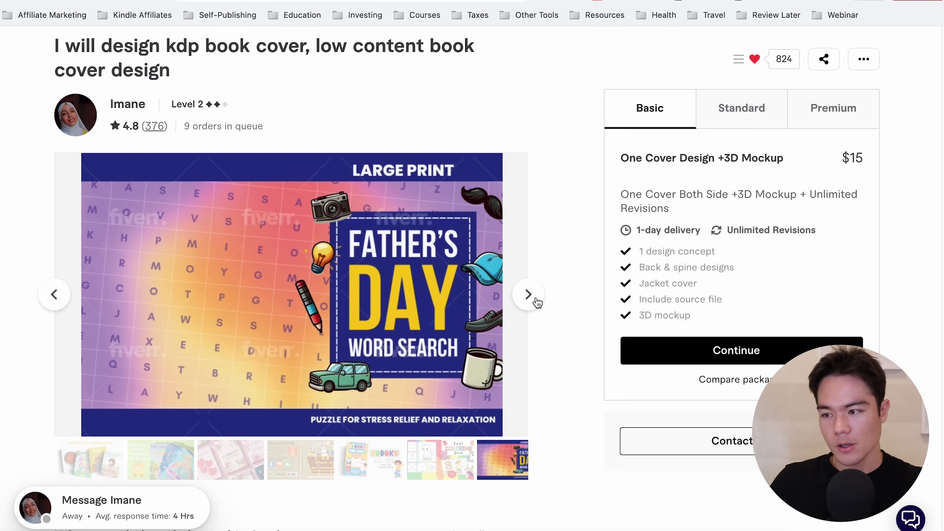
click(537, 302)
click(537, 302)
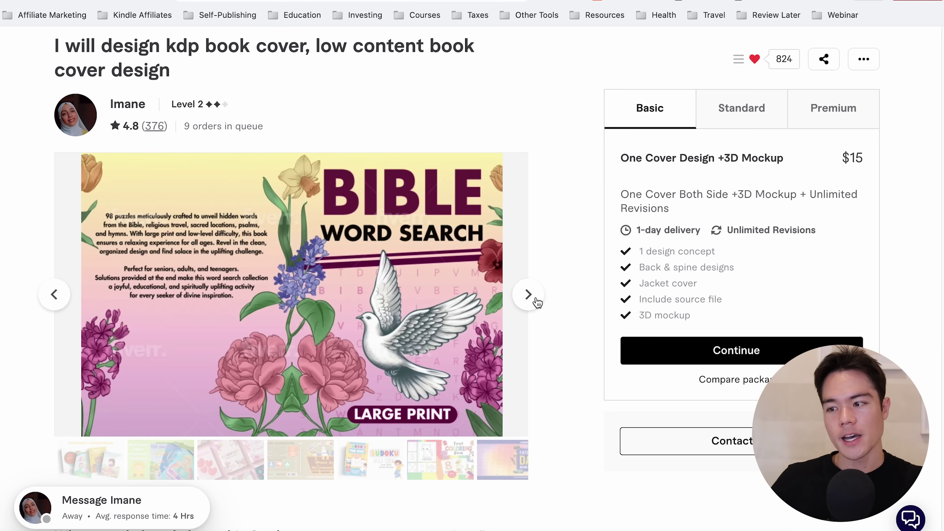
scroll(548, 260, down, 1)
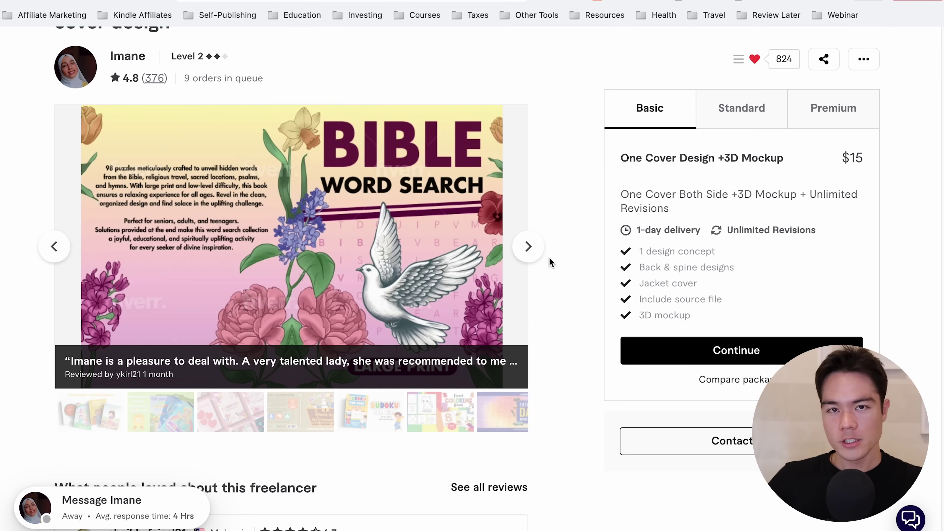